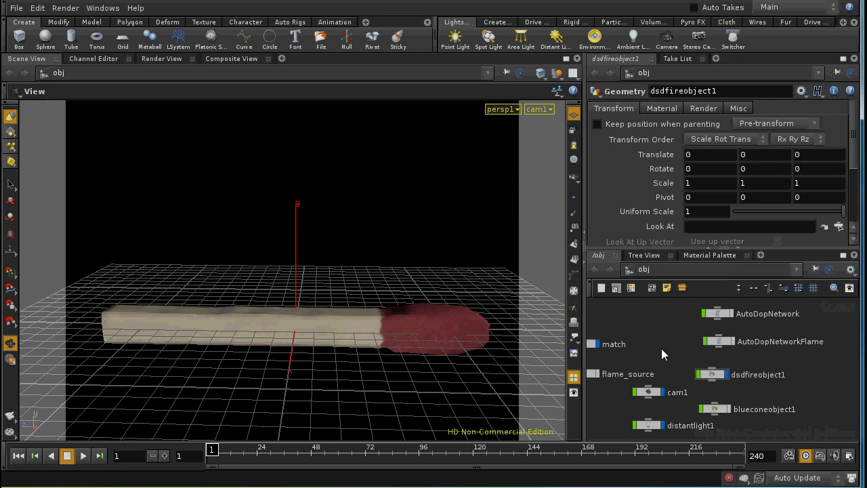
Enter the match geometry object and examine its node network in an enlarged view, restoring the original pane layout at the end
middle_drag(652, 329, 729, 326)
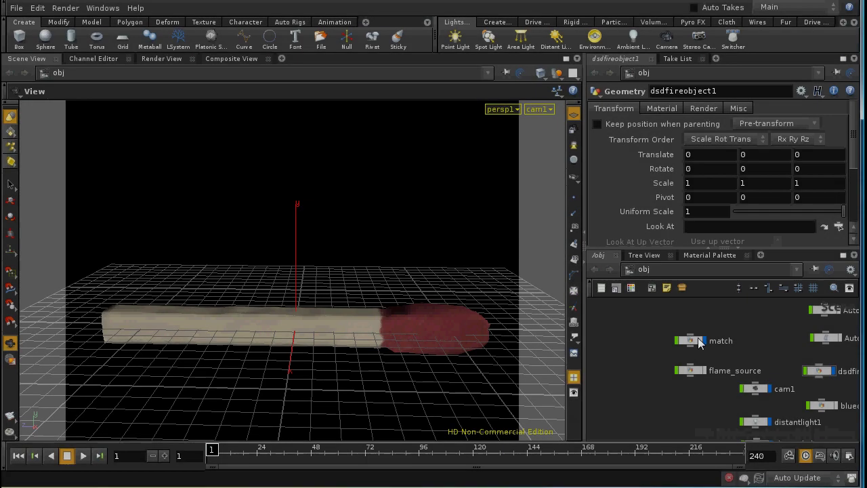
double_click(698, 338)
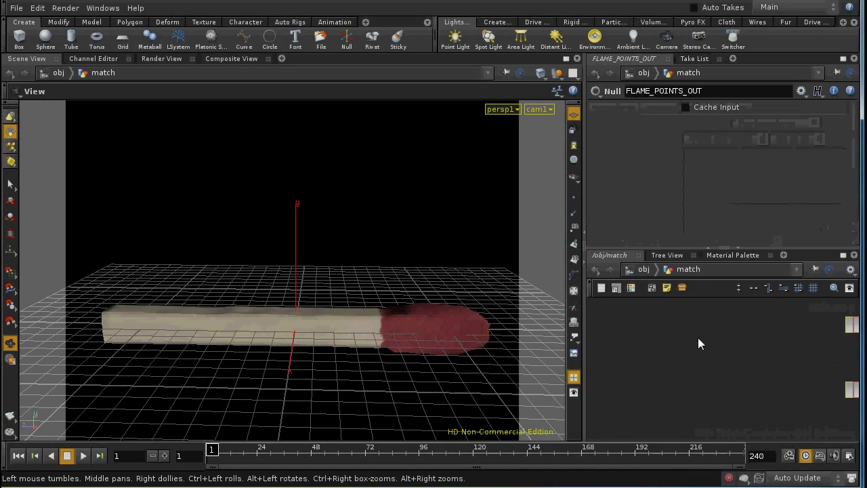
click(844, 255)
middle_drag(527, 261, 500, 232)
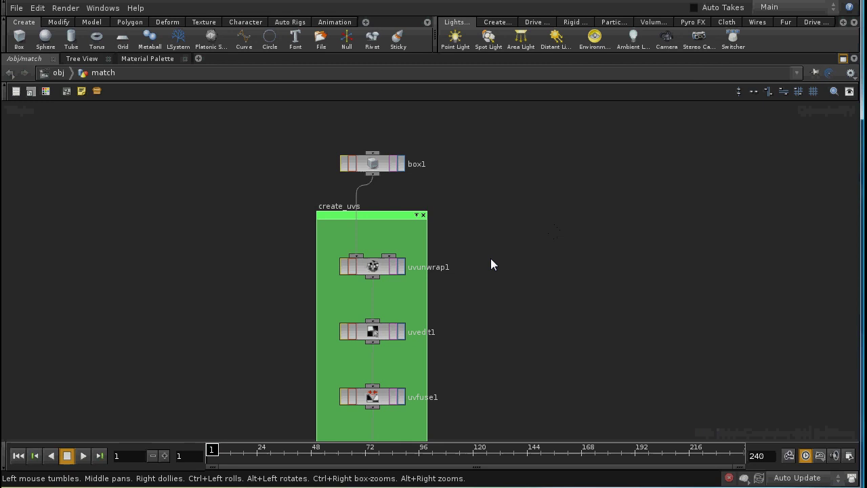
middle_drag(492, 307, 862, 220)
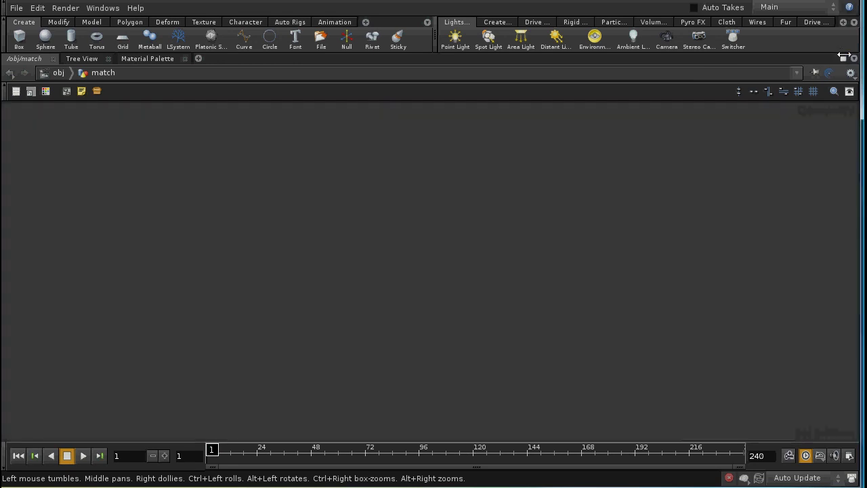
click(843, 58)
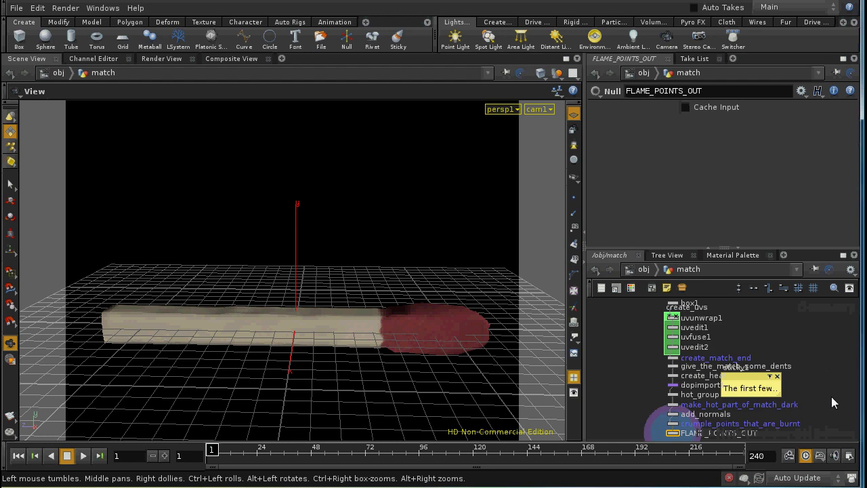
Display the result of the create_match_end node directly below the create_uvs group, keeping its input connection intact
scroll(813, 366, up, 3)
middle_drag(650, 305, 774, 404)
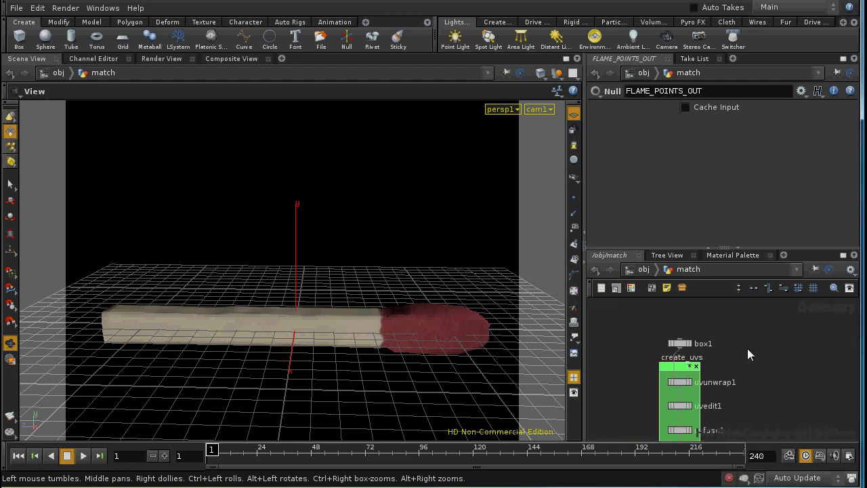
middle_drag(748, 352, 743, 319)
middle_drag(752, 380, 749, 331)
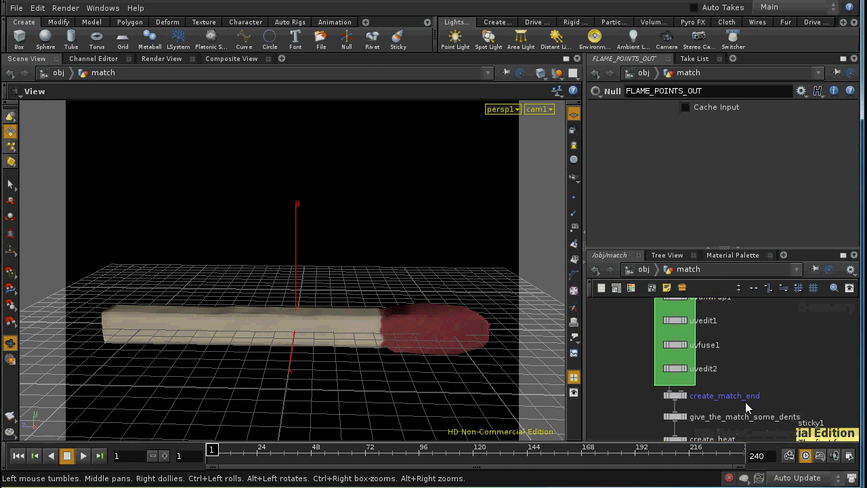
middle_drag(745, 401, 744, 370)
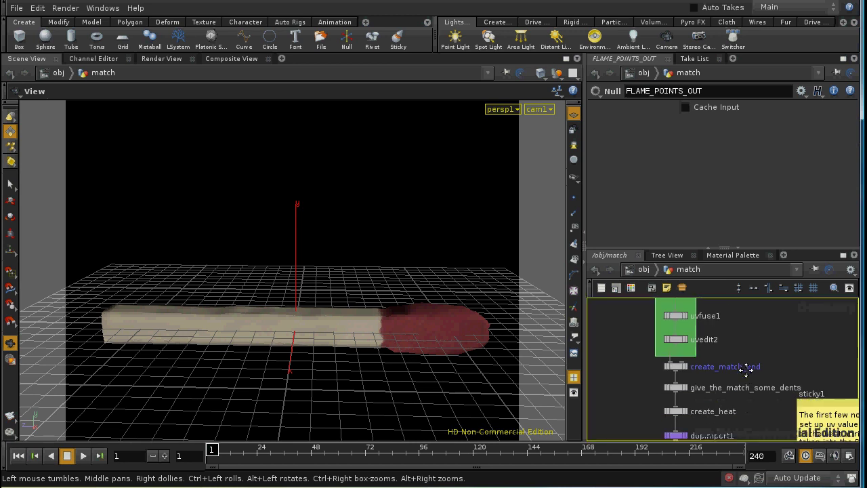
click(676, 363)
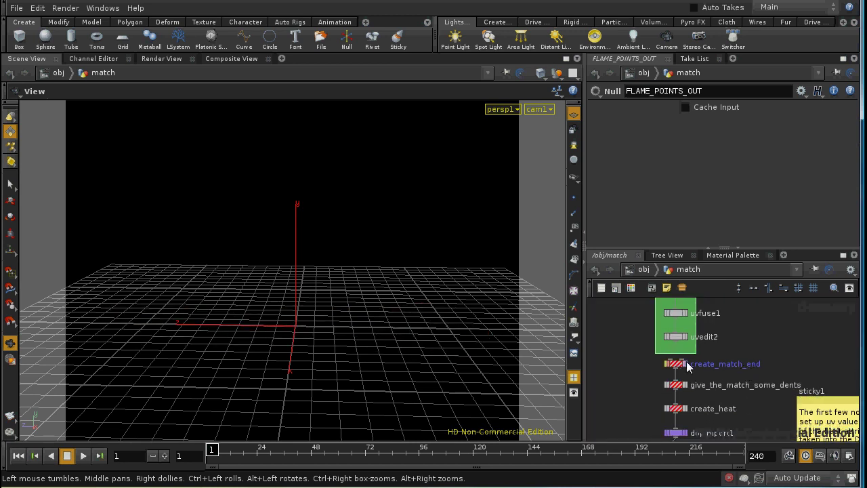
key(ctrl+z)
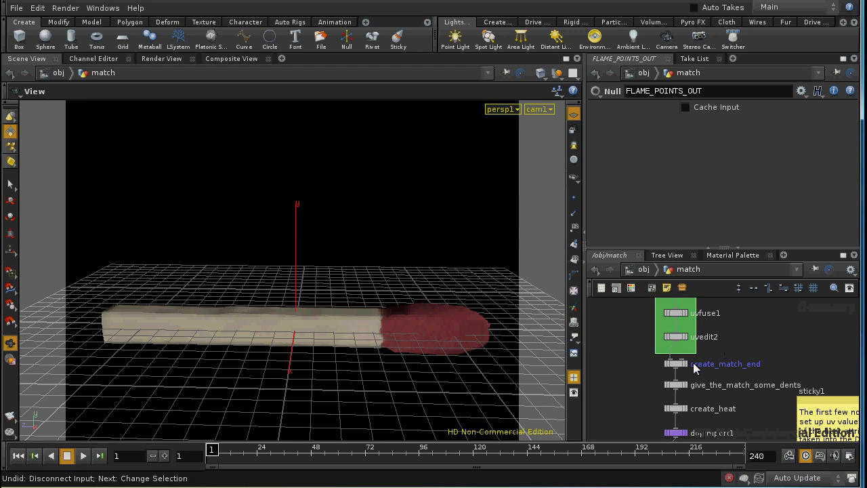
scroll(743, 355, up, 4)
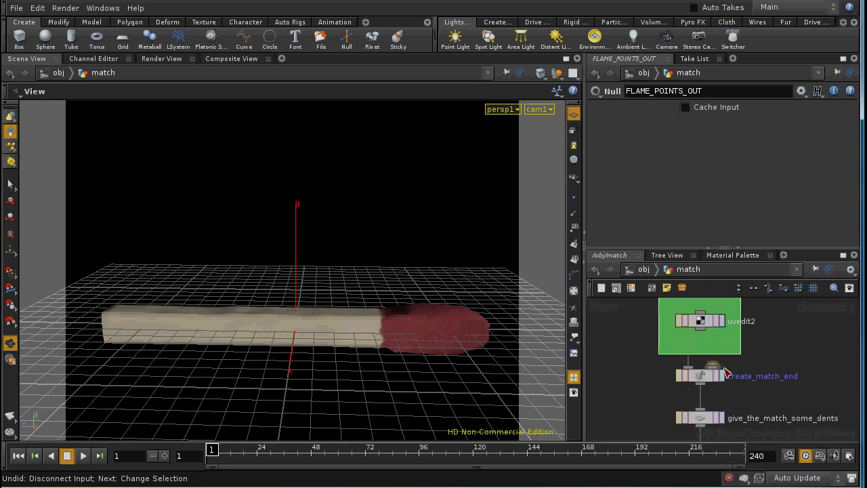
click(723, 377)
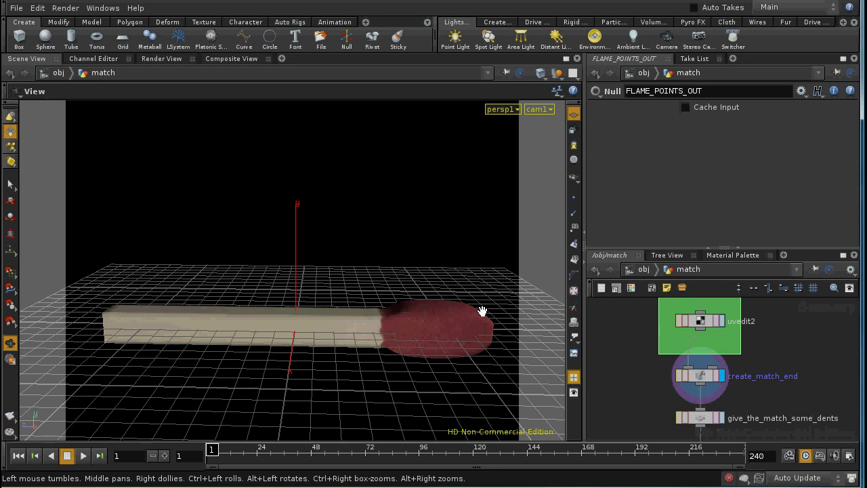
Inspect the results and parameters of the give_the_match_some_dents sculpt node and the create_heat attribute node
middle_drag(637, 391, 627, 322)
click(673, 349)
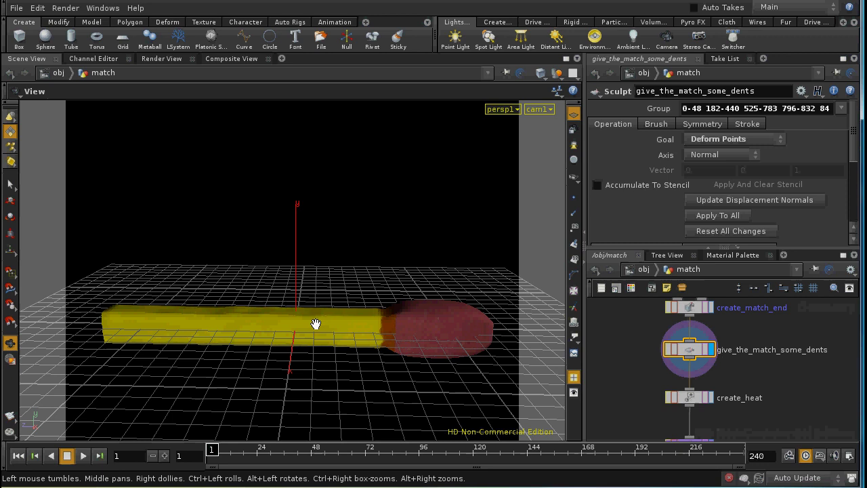
middle_drag(694, 398, 691, 358)
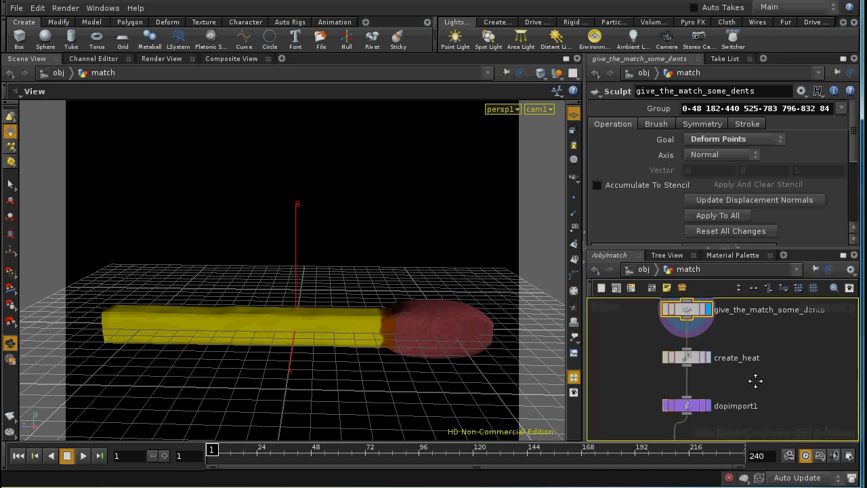
click(692, 357)
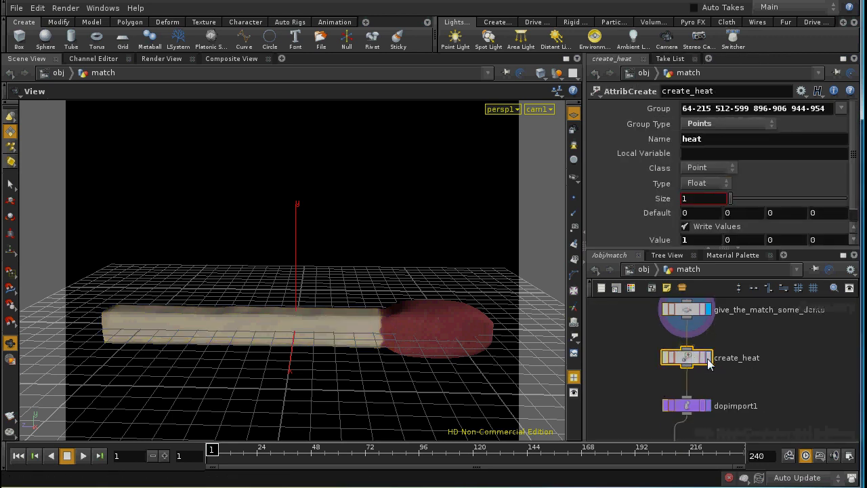
click(708, 357)
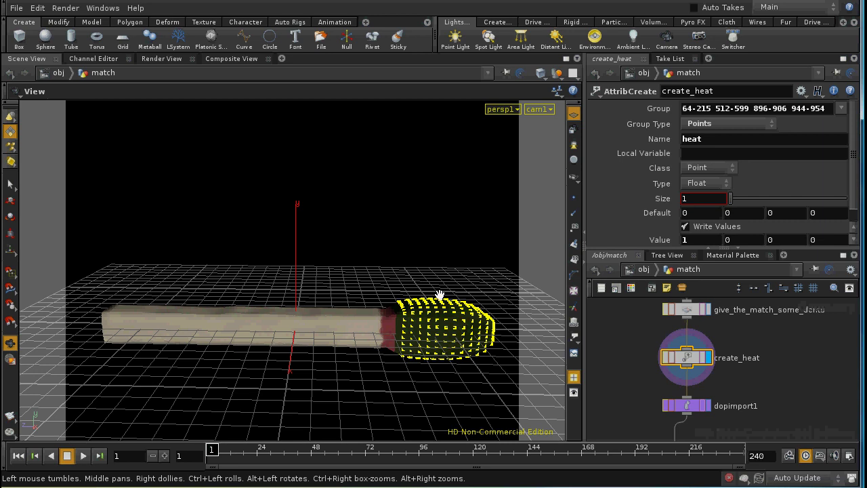
Display the hot_group node's points and inspect its group filter expression
scroll(758, 371, down, 2)
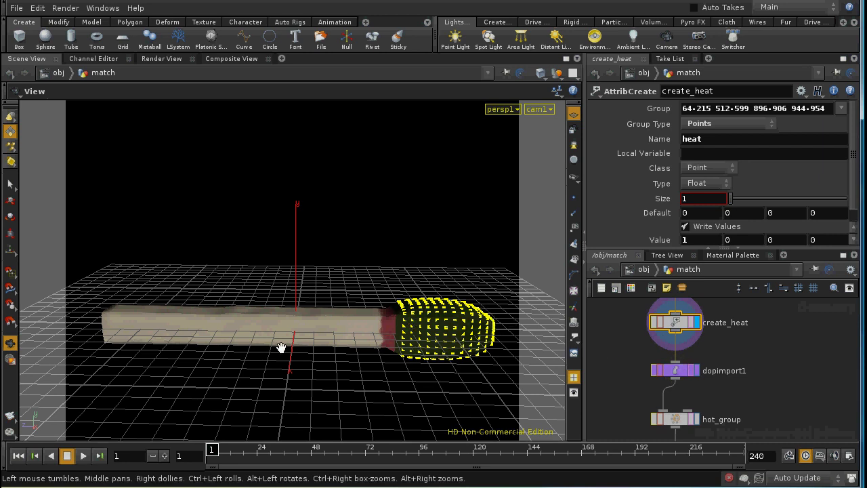
middle_drag(750, 408, 773, 334)
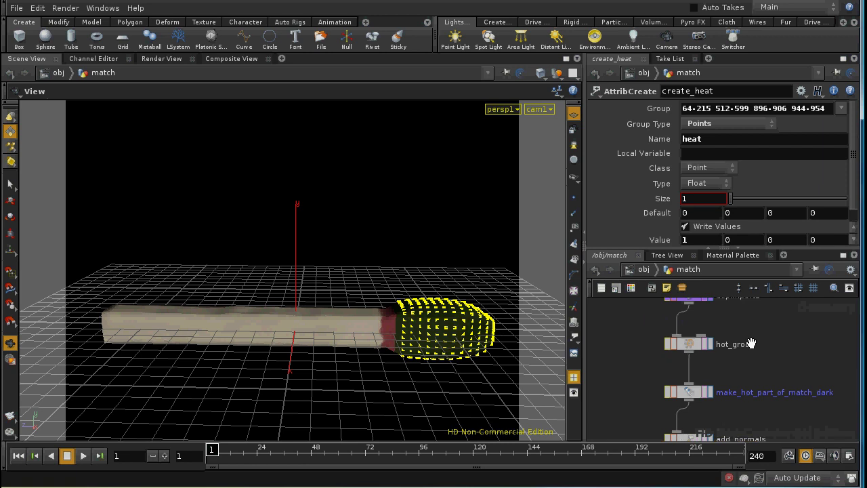
click(705, 343)
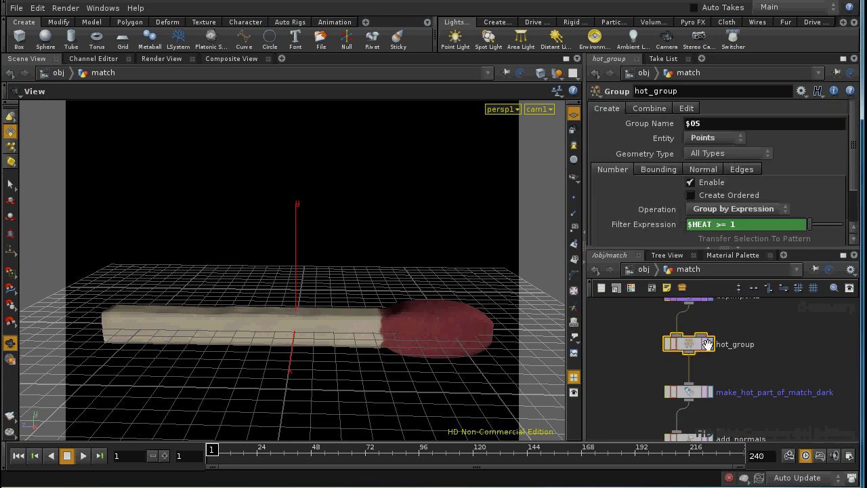
click(707, 344)
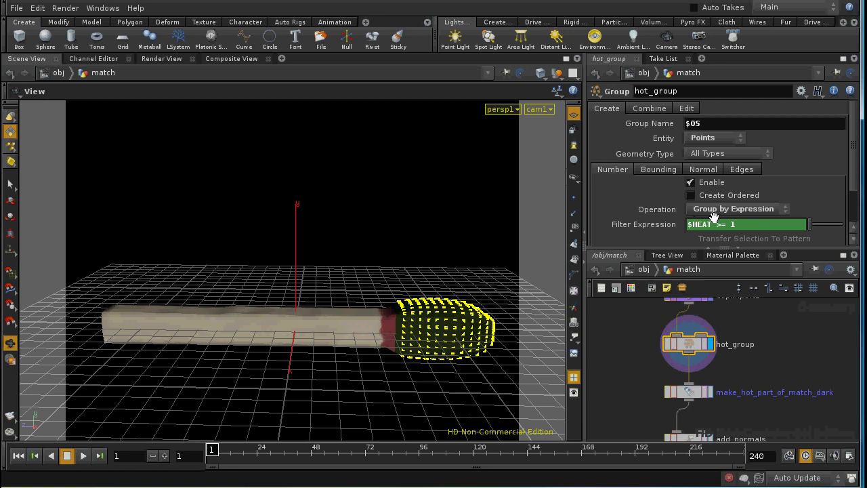
Display the make_hot_part_of_match_dark color node, scrub the timeline to frame 35, and return to the first frame
middle_drag(736, 367, 741, 332)
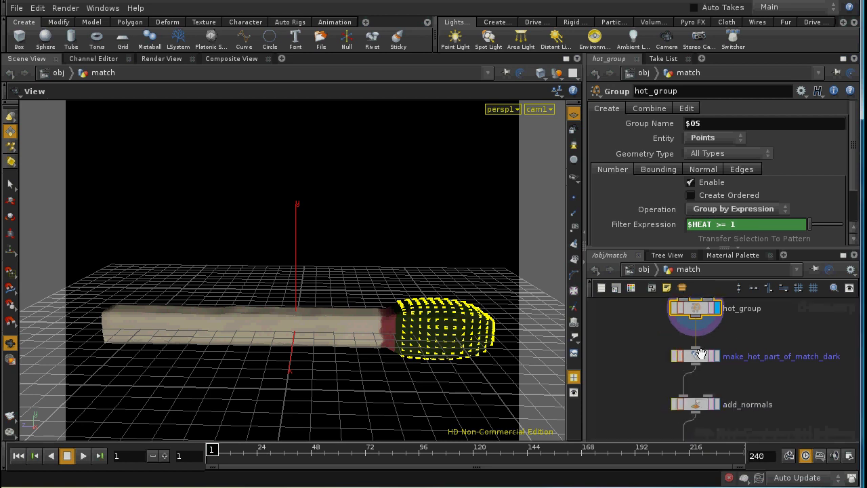
click(701, 354)
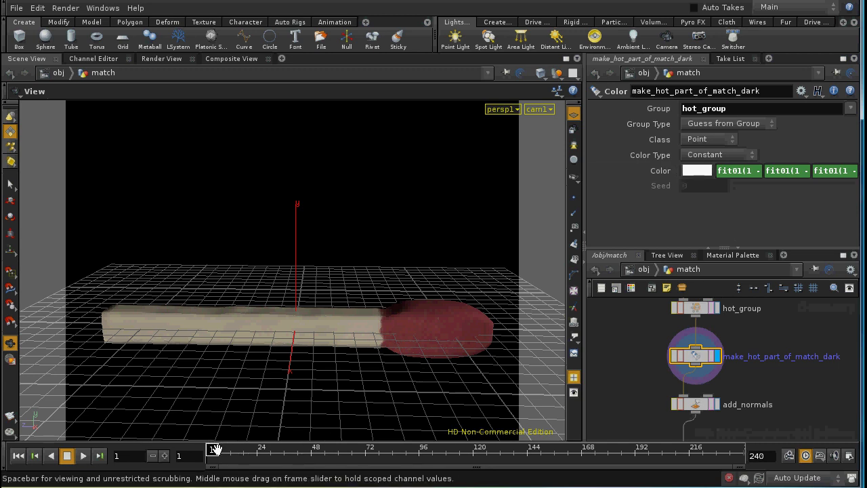
drag(214, 449, 294, 449)
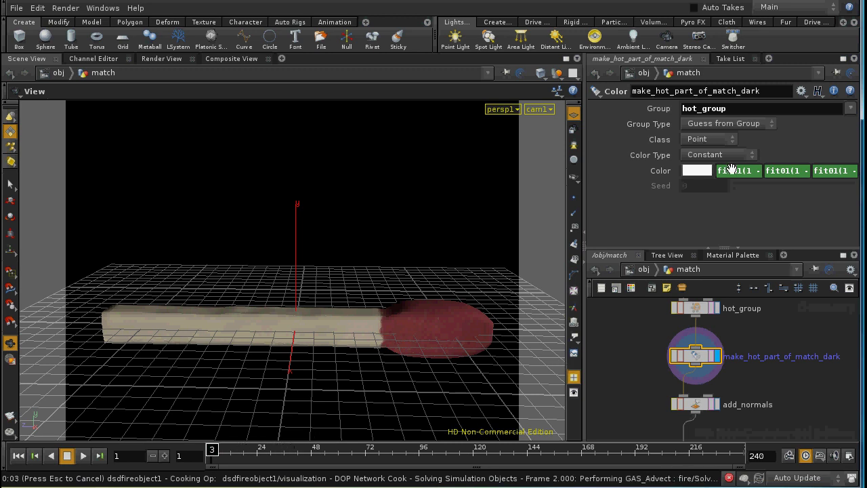
click(754, 288)
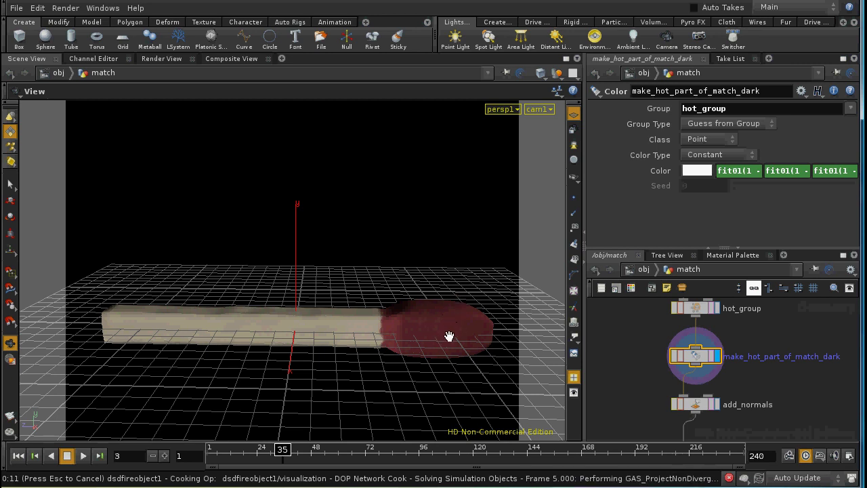
click(18, 455)
Make FLAME_POINTS_OUT at the end of the match network the displayed node again
middle_drag(817, 411, 784, 360)
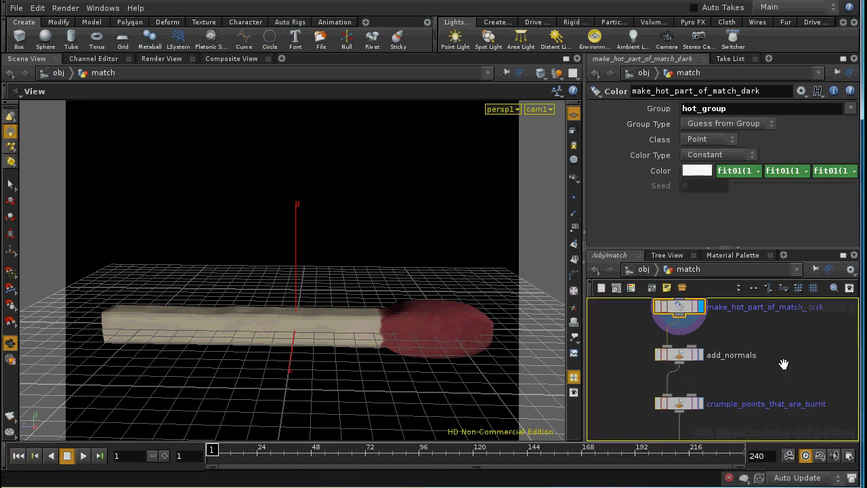
middle_drag(717, 379, 725, 333)
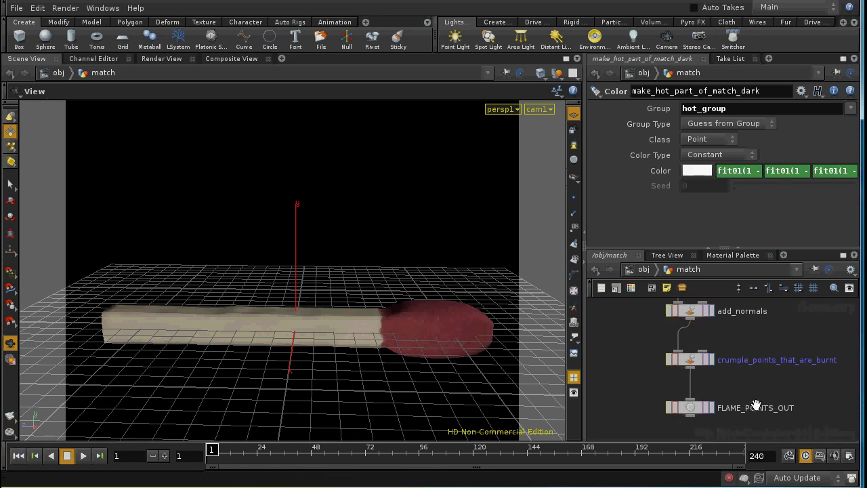
middle_drag(757, 405, 764, 364)
click(701, 368)
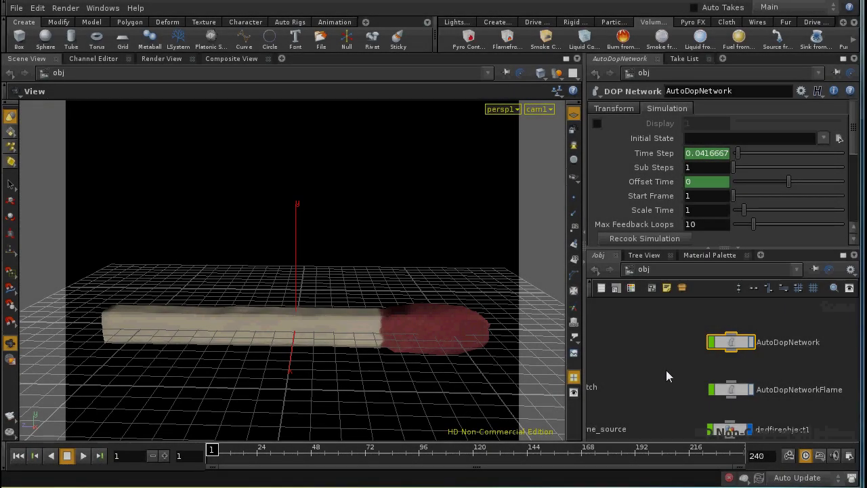
Compare the simulation settings of AutoDopNetwork and AutoDopNetworkFlame at object level, and check the options for choosing the current simulation
middle_drag(666, 369, 612, 363)
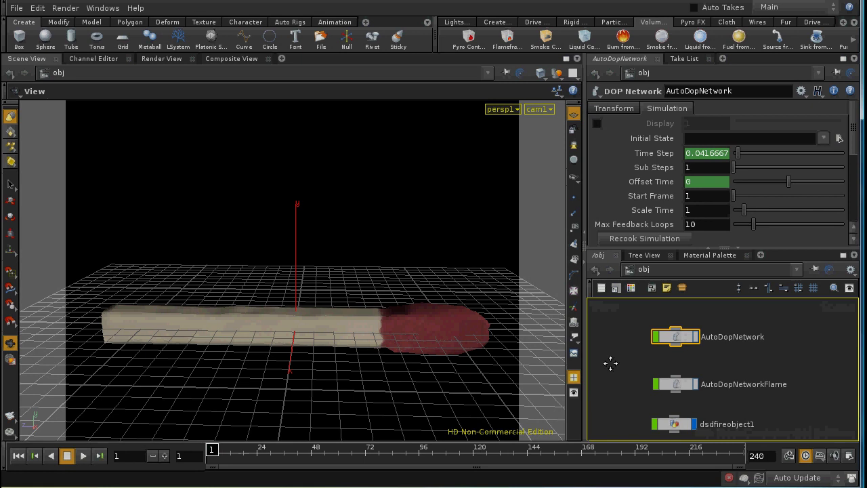
click(679, 383)
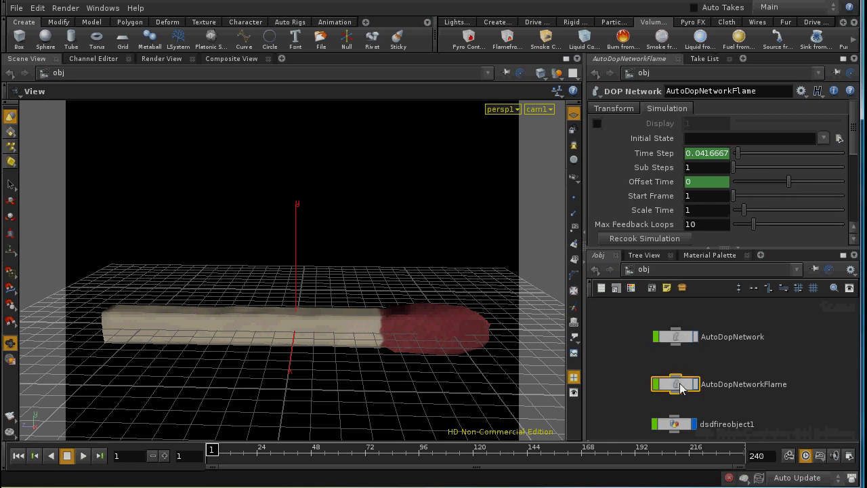
click(679, 336)
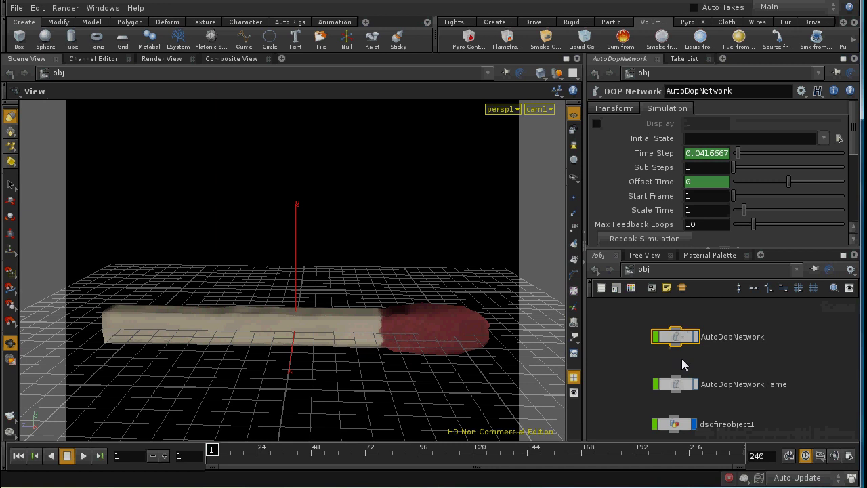
drag(684, 383, 685, 386)
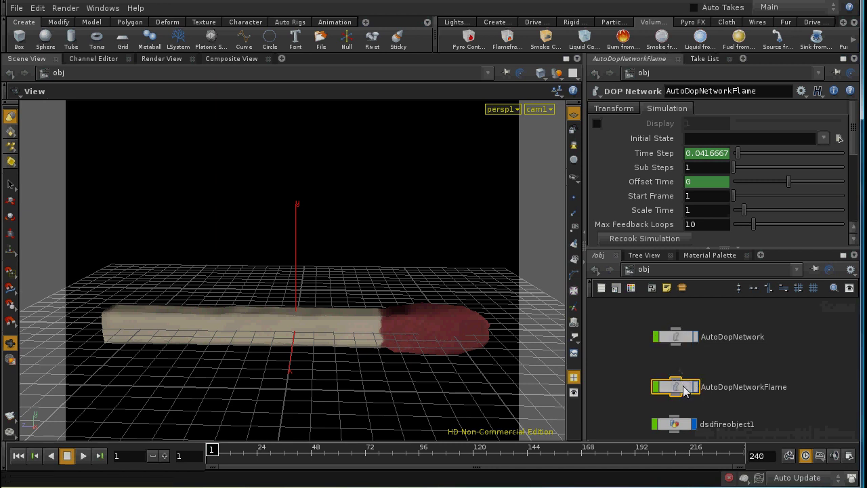
click(683, 335)
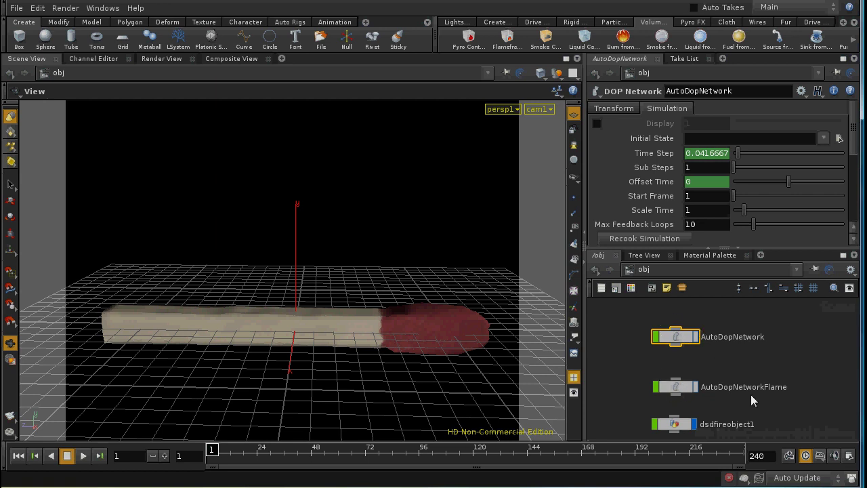
middle_drag(751, 395, 754, 377)
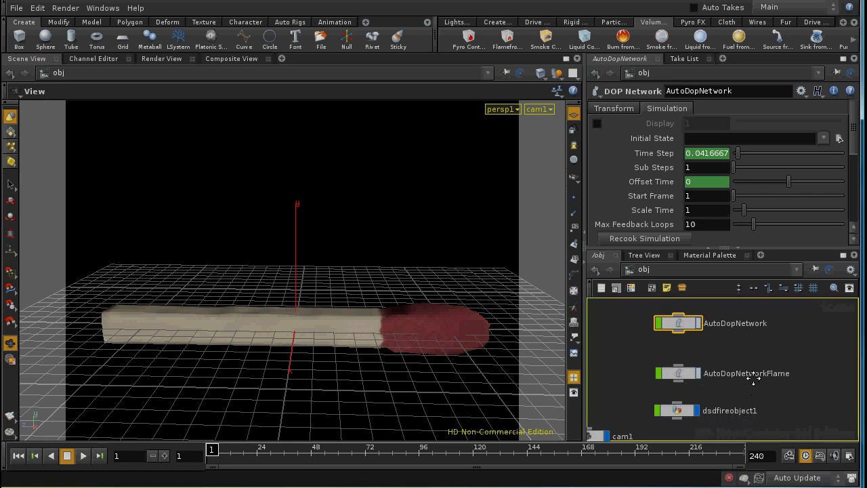
click(745, 478)
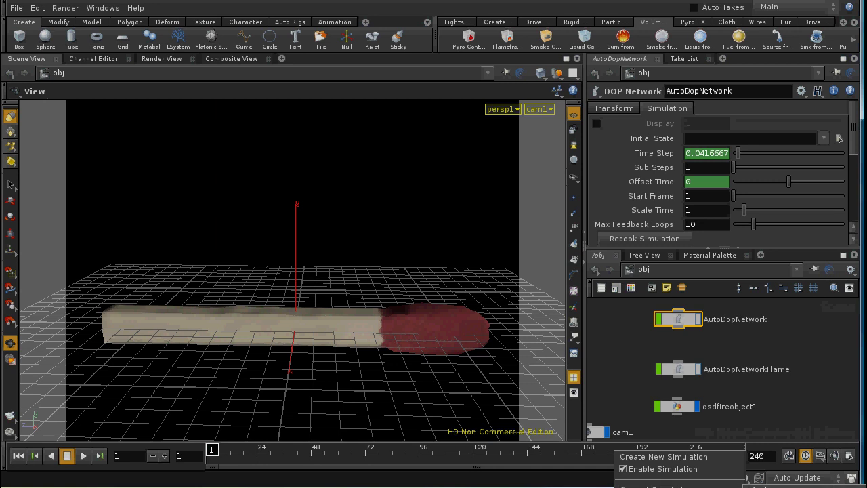
click(772, 401)
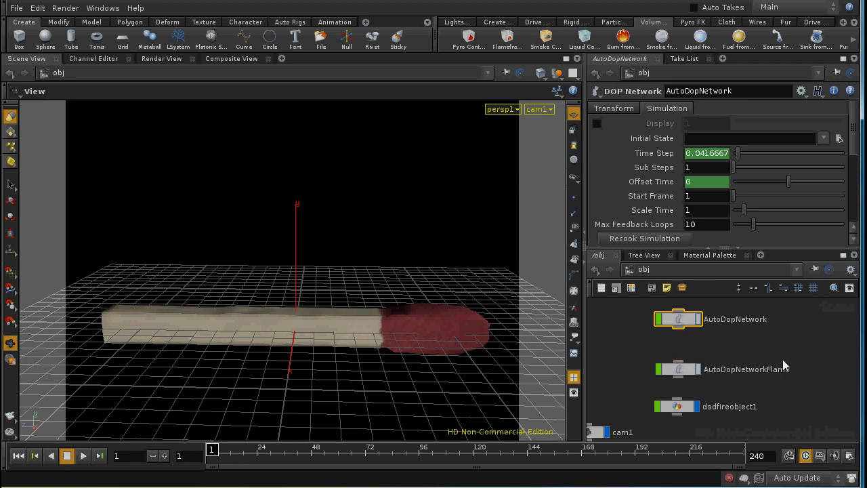
Open AutoDopNetwork, inspect the expression driving activevalue1's Active parameter, and select sopsolver1
click(745, 479)
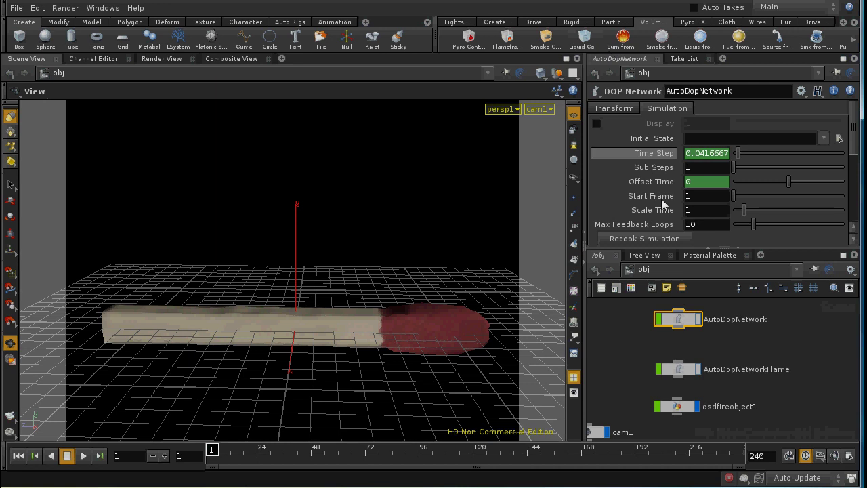
click(783, 287)
middle_drag(762, 346, 774, 377)
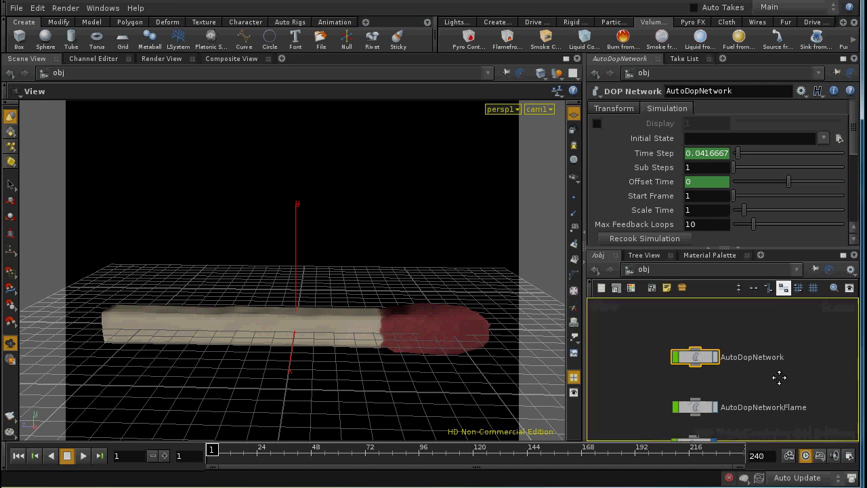
double_click(701, 358)
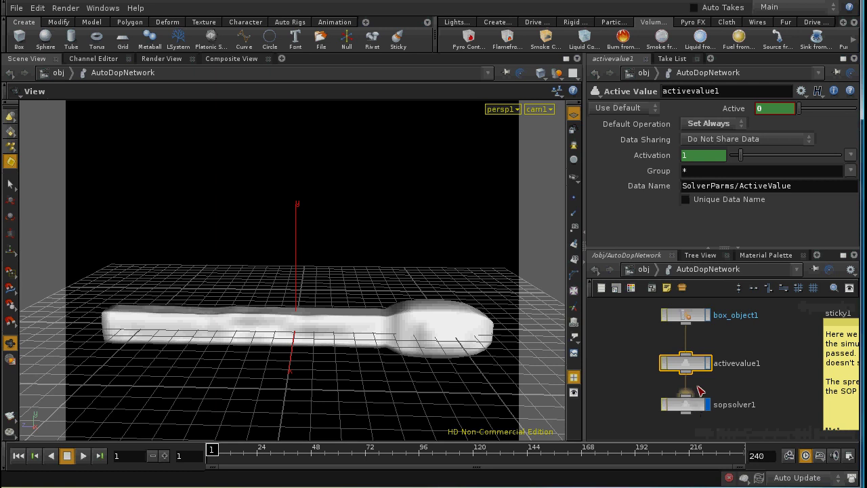
click(726, 105)
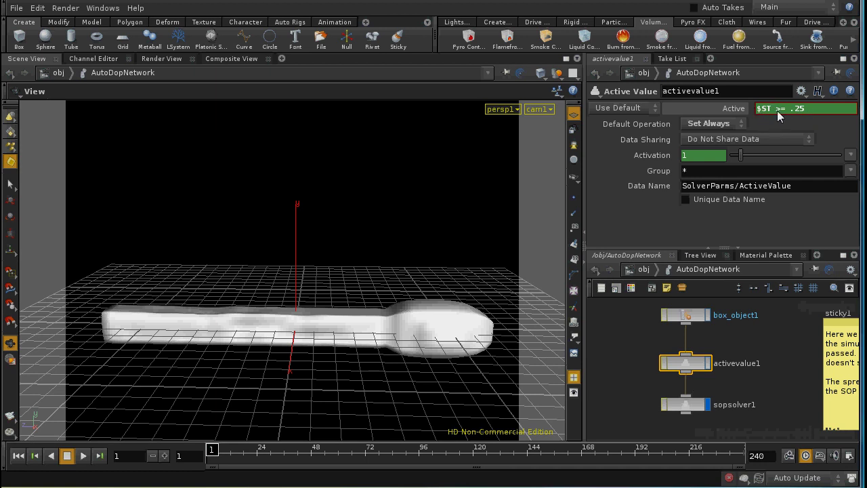
click(743, 108)
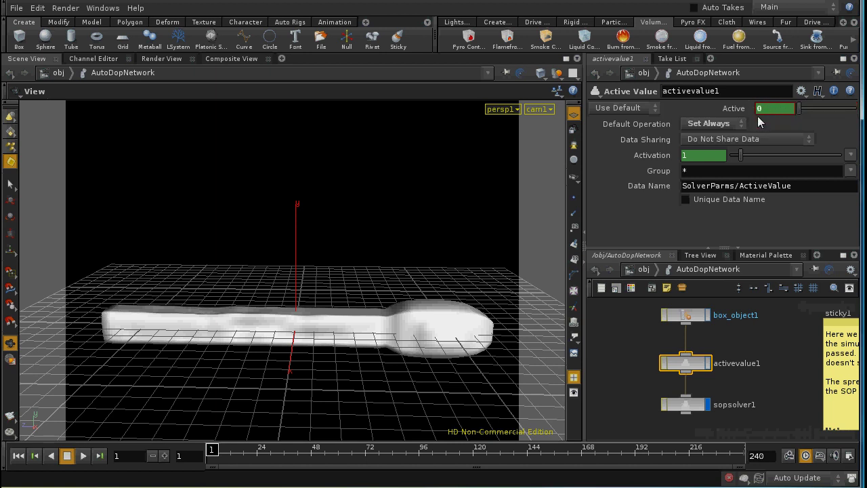
click(698, 406)
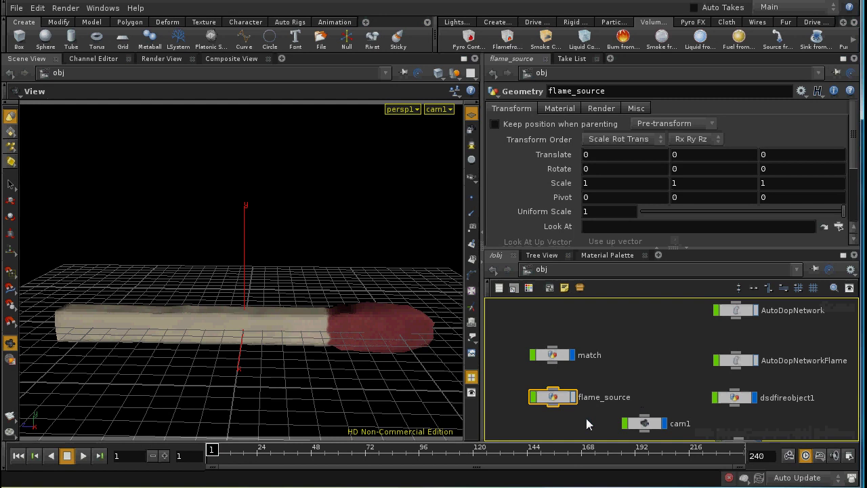
Open the flame_source network and display object_merge1 and flame_group in turn to inspect the merged object path and the group's filter expression
middle_drag(586, 418, 619, 394)
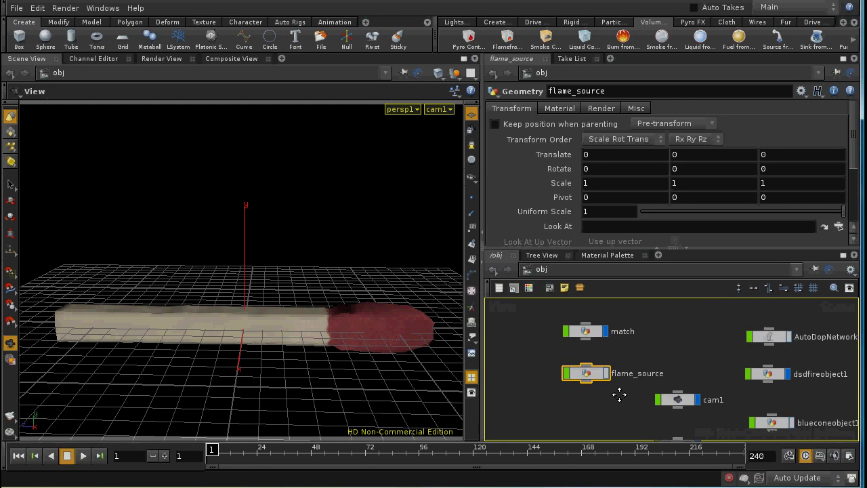
double_click(584, 374)
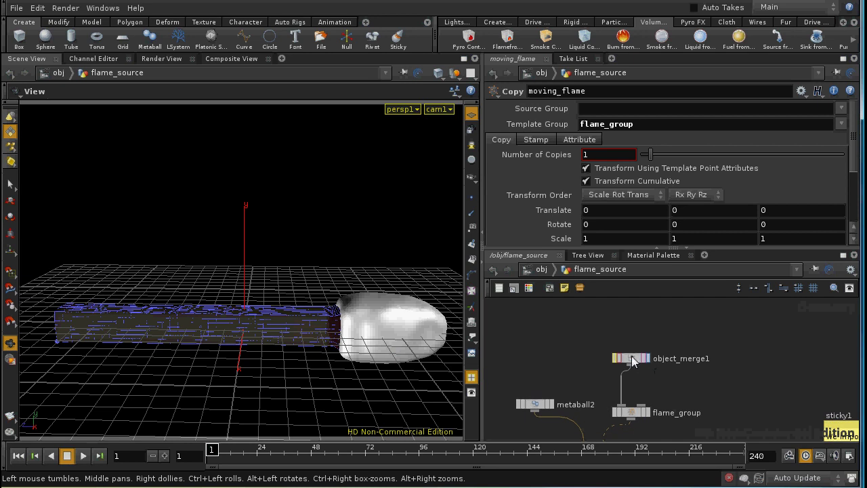
click(631, 357)
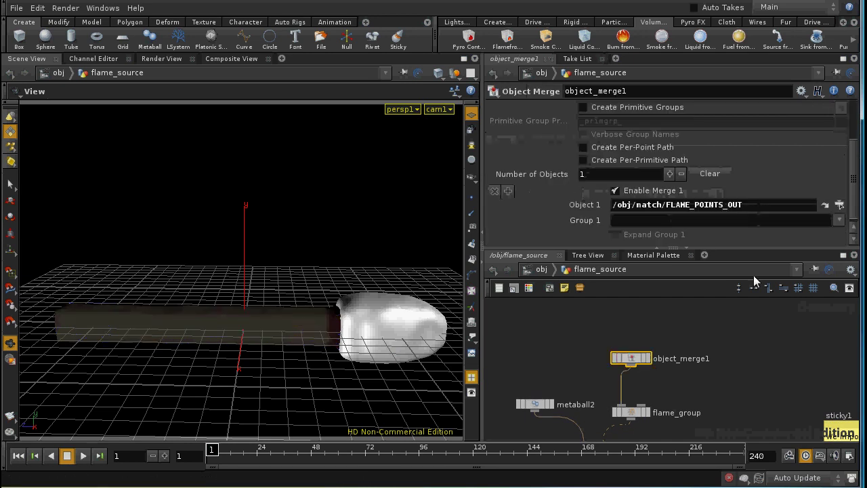
click(647, 357)
middle_drag(671, 389, 672, 352)
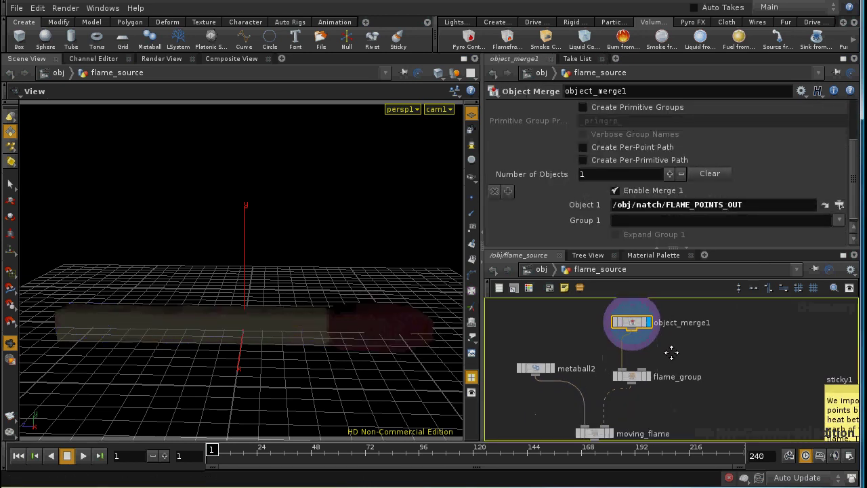
click(630, 376)
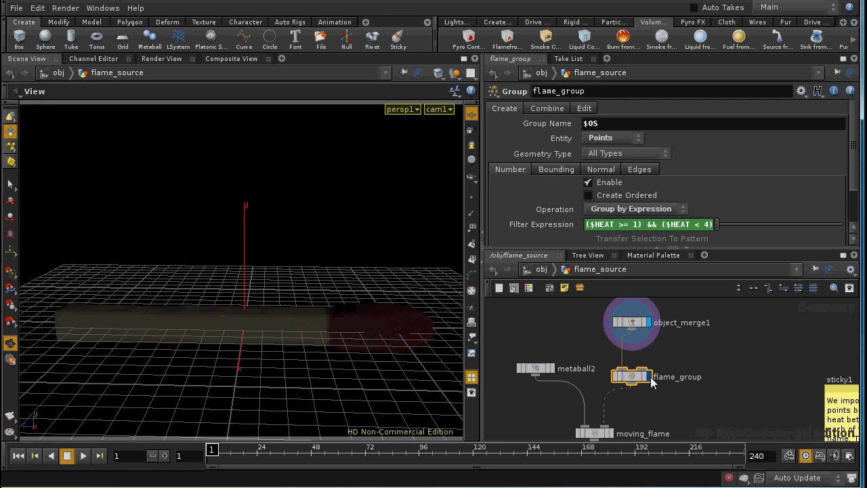
click(648, 376)
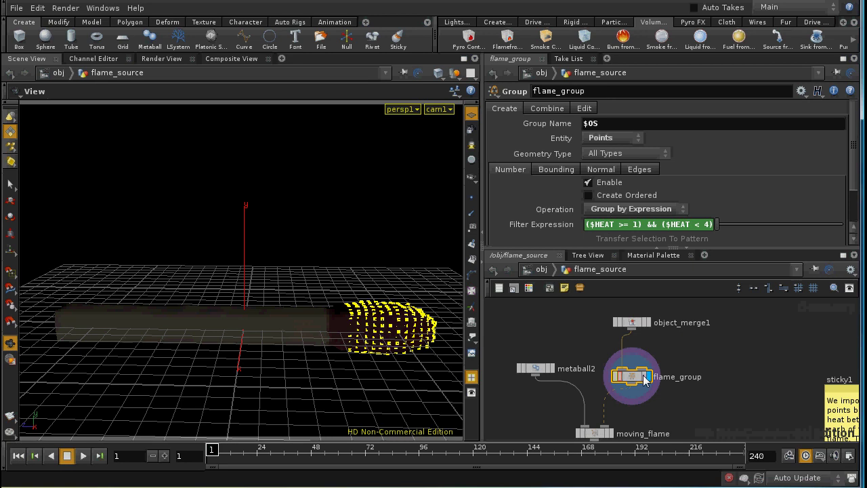
Display the metaball2 node and hide all other objects in the viewport
middle_drag(648, 415, 671, 373)
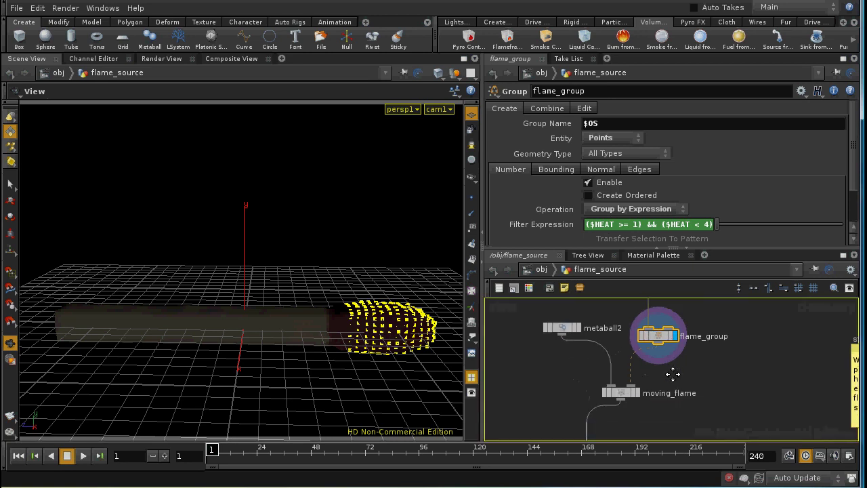
click(559, 330)
click(577, 328)
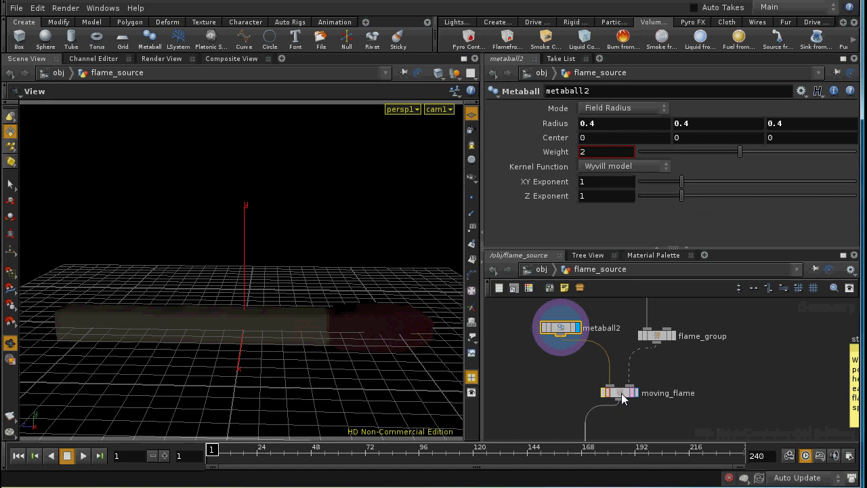
click(454, 72)
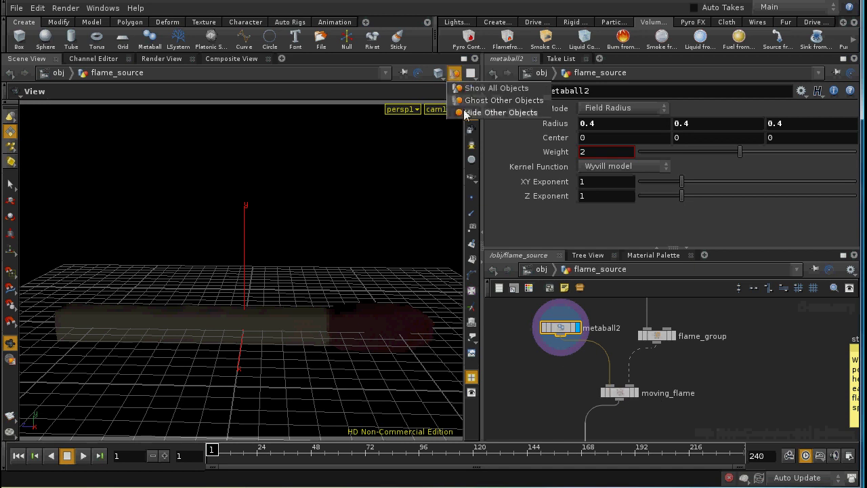
click(500, 113)
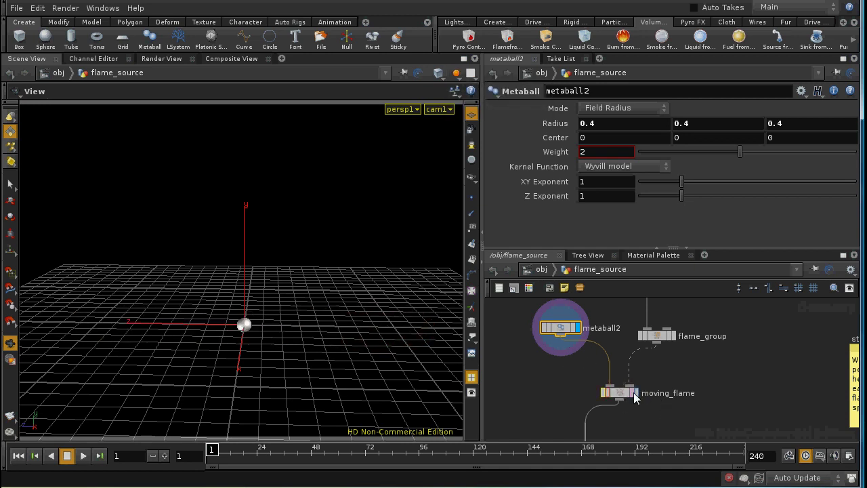
Display the moving_flame copy node to examine its result, and make FLAME_SOURCE the displayed node
click(636, 393)
click(624, 394)
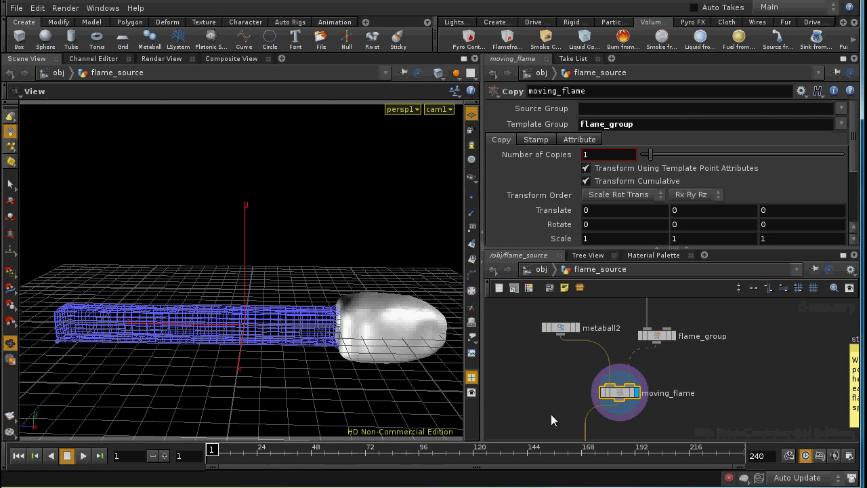
middle_drag(551, 414, 546, 337)
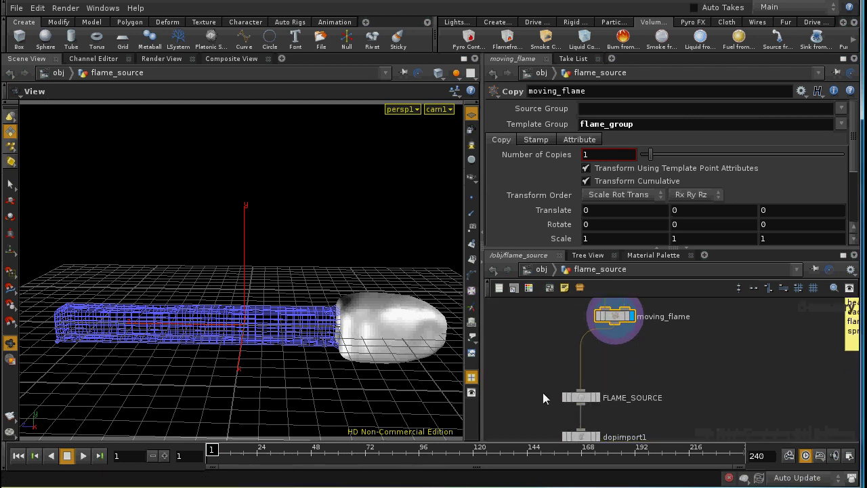
middle_drag(543, 392, 535, 359)
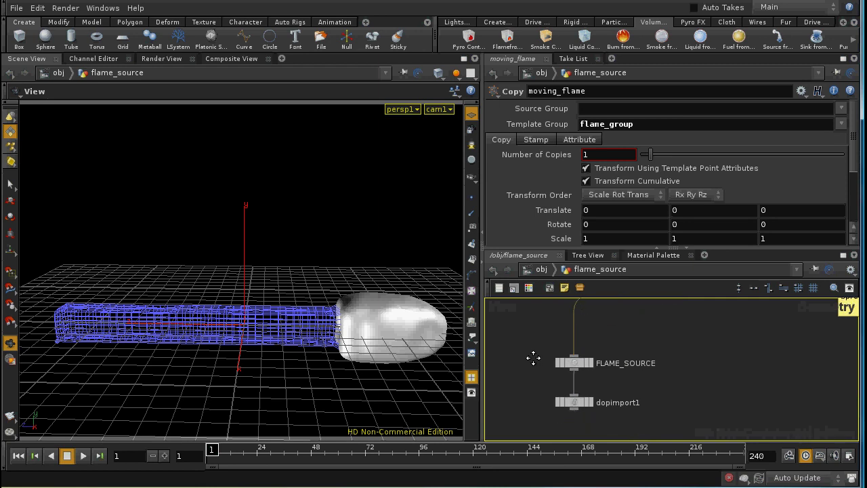
click(590, 363)
mouse_move(612, 348)
middle_down()
mouse_move(627, 406)
mouse_move(612, 364)
middle_up()
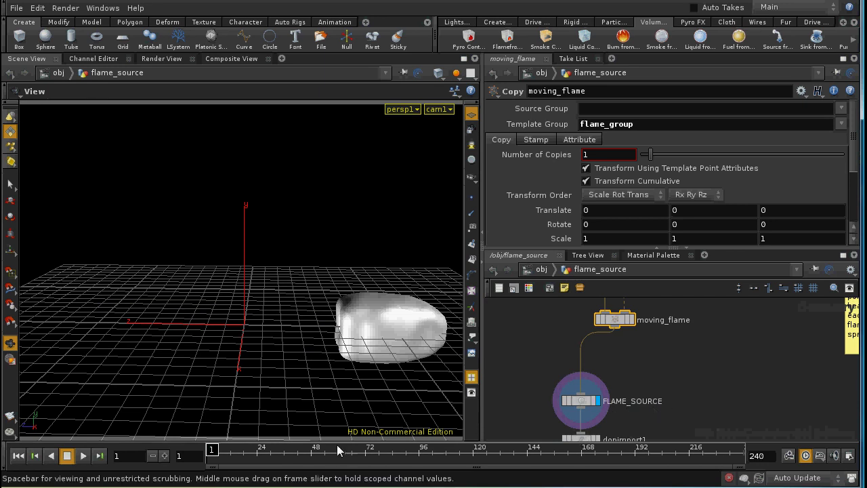
Play the flame source animation twice from the first frame, stopping it each time, to examine how the source travels
click(84, 458)
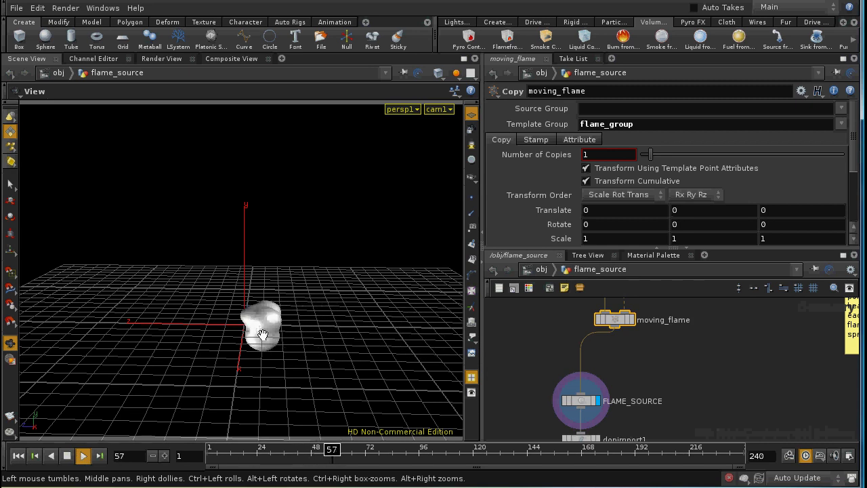
click(67, 455)
click(19, 458)
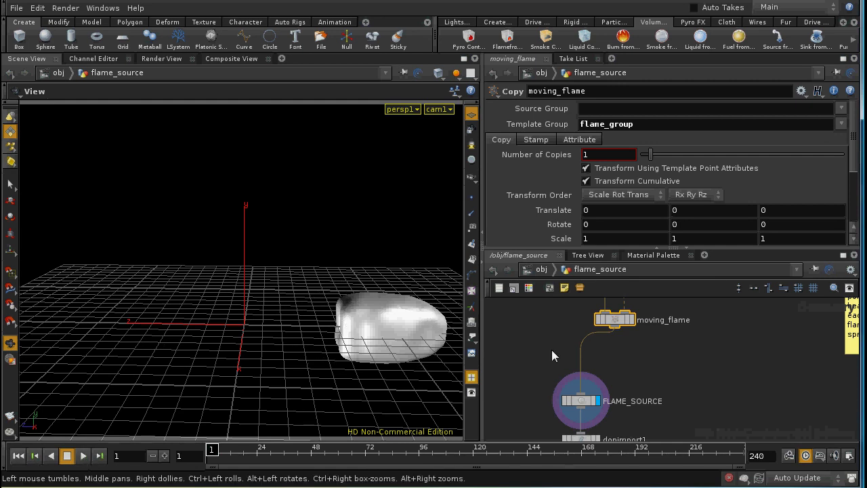
middle_drag(665, 314, 641, 375)
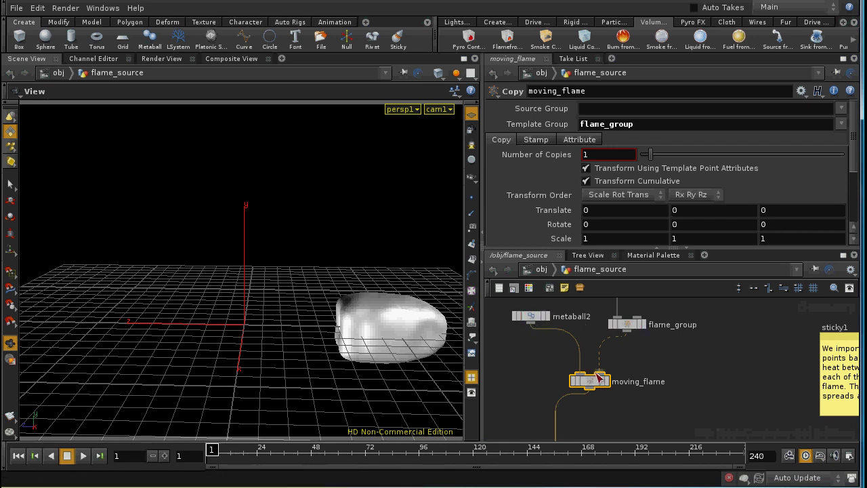
click(84, 456)
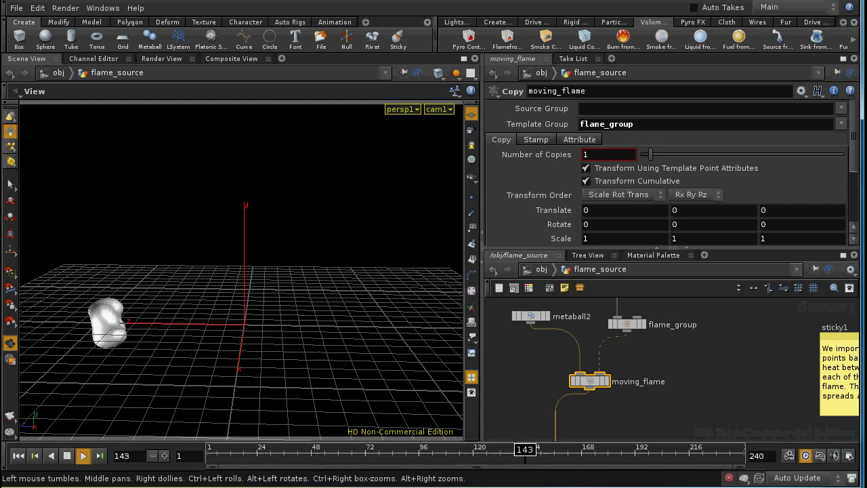
click(67, 457)
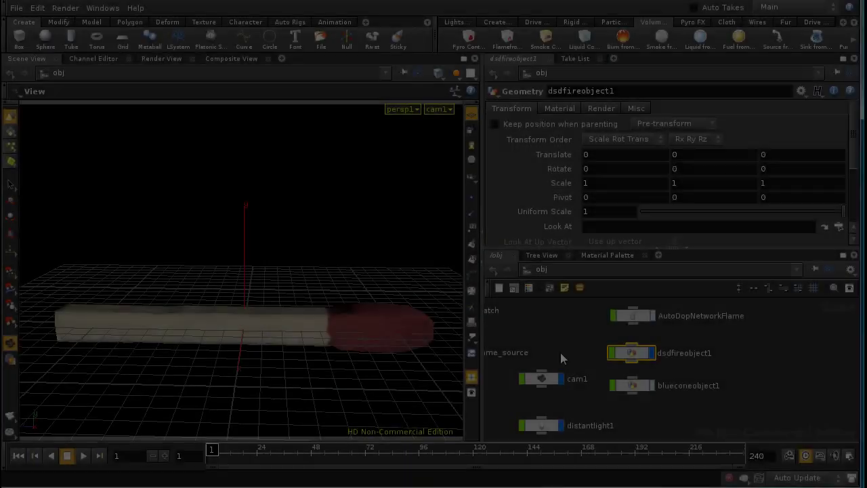
Review the object-level nodes around dsdfireobject1 and open the AutoDopNetworkFlame simulation network
scroll(601, 350, up, 3)
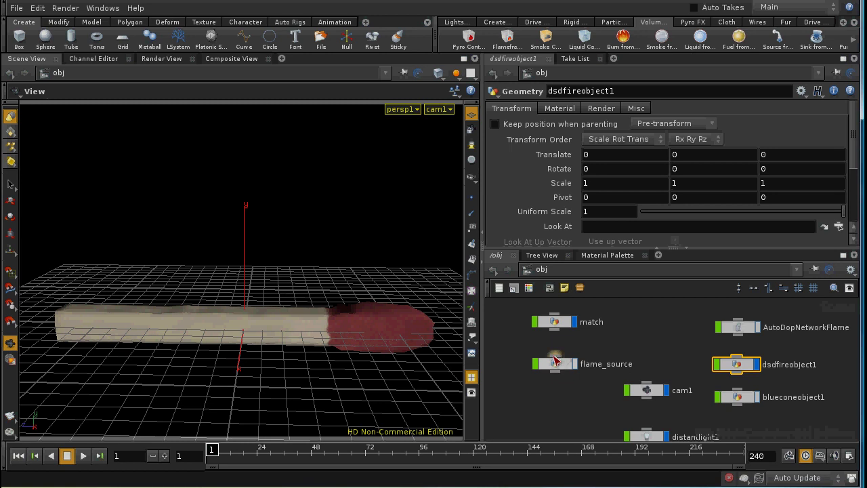
middle_drag(576, 415, 520, 426)
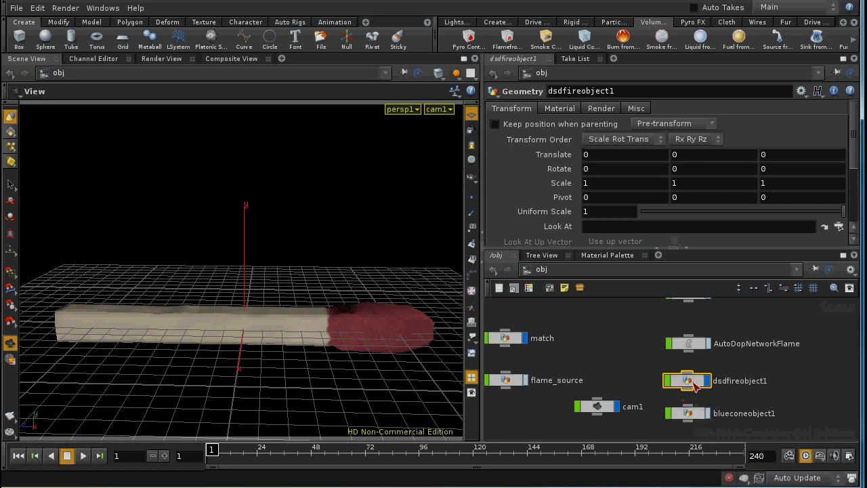
middle_drag(640, 355, 628, 374)
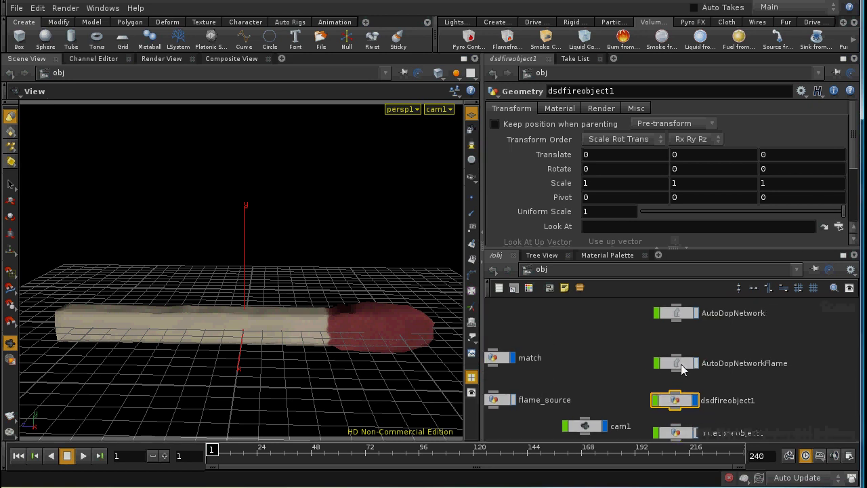
click(681, 364)
double_click(681, 363)
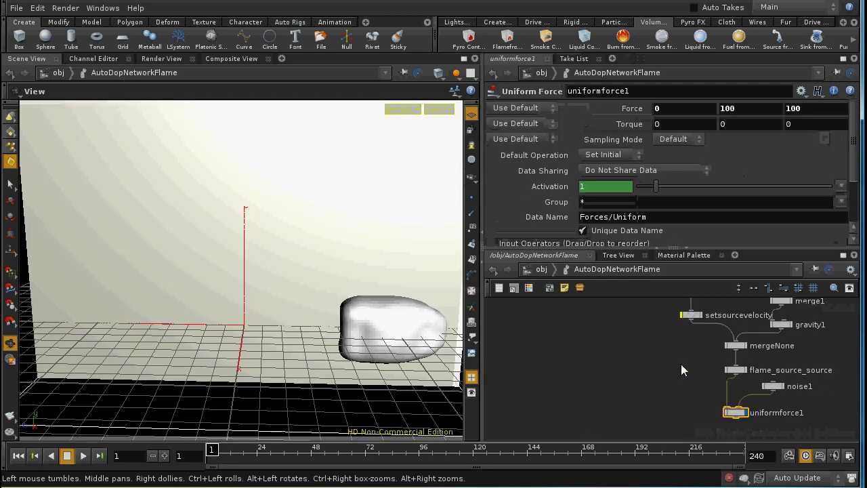
Examine the flame simulation network and inspect the geometry paths and deforming-geometry option of its flame_source static object
middle_drag(838, 317, 749, 405)
middle_drag(726, 371, 695, 348)
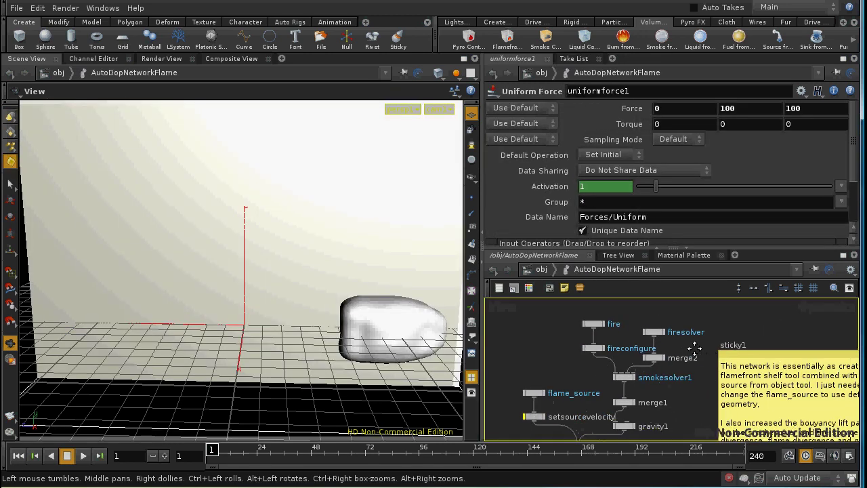
middle_drag(648, 398, 702, 391)
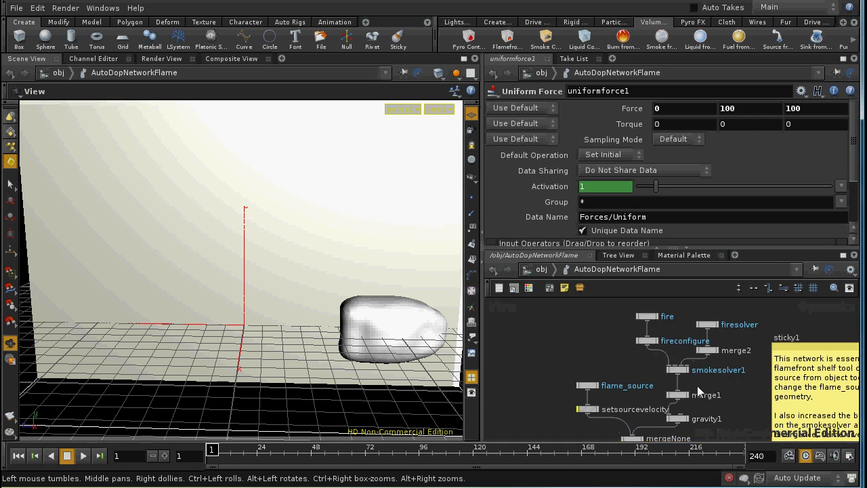
click(590, 386)
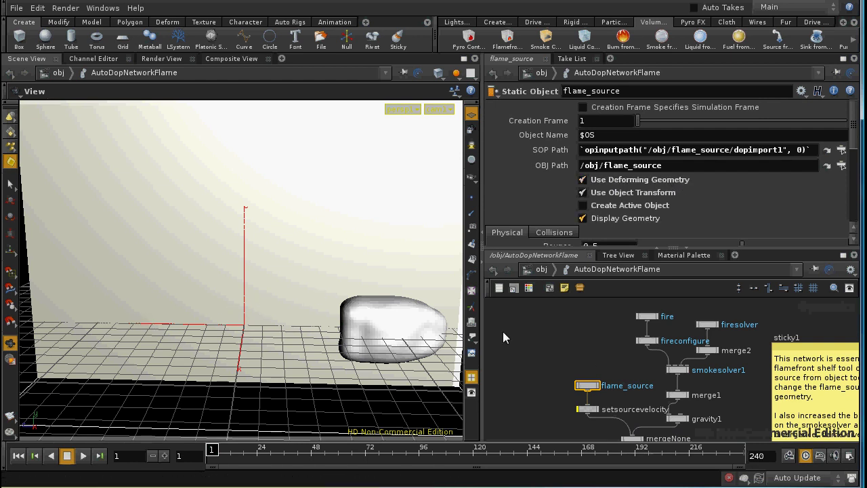
Inspect the buoyancy lift on smokesolver1 and the divergence and flame speed settings on firesolver
middle_drag(589, 365, 520, 354)
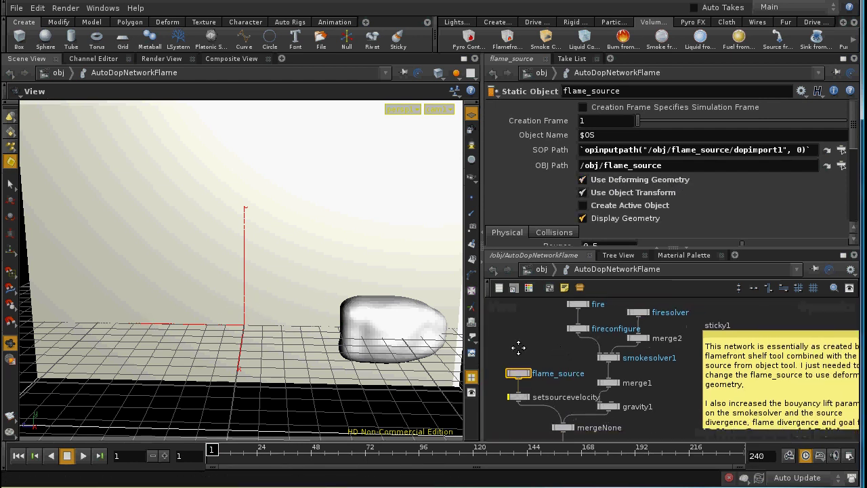
middle_drag(663, 378, 667, 393)
click(614, 381)
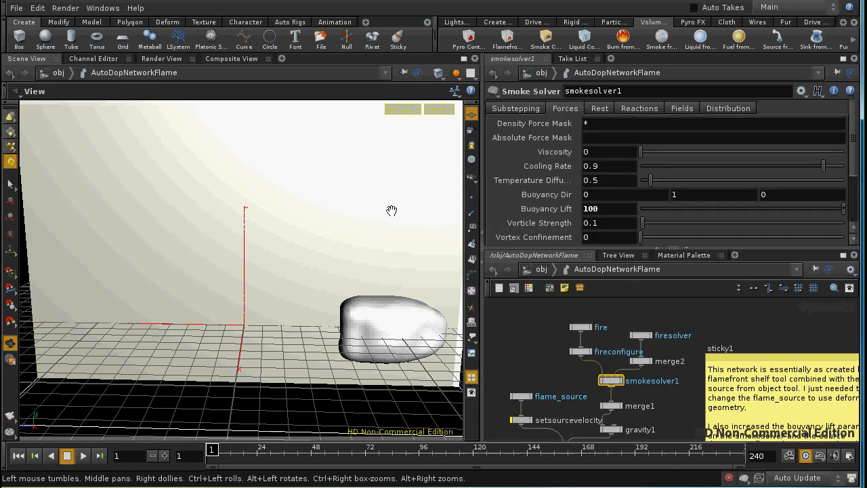
click(641, 336)
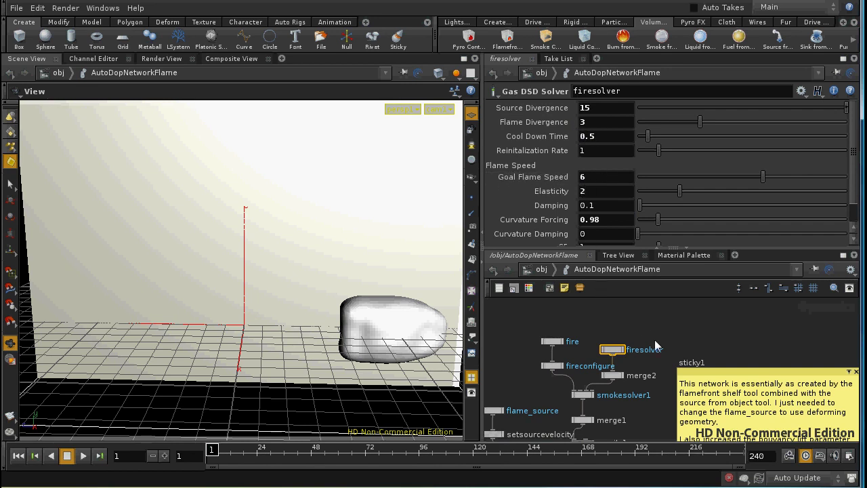
Inspect the force settings of uniformforce1 and the noise field settings of noise1 at the end of the flame simulation network
middle_drag(655, 346, 673, 340)
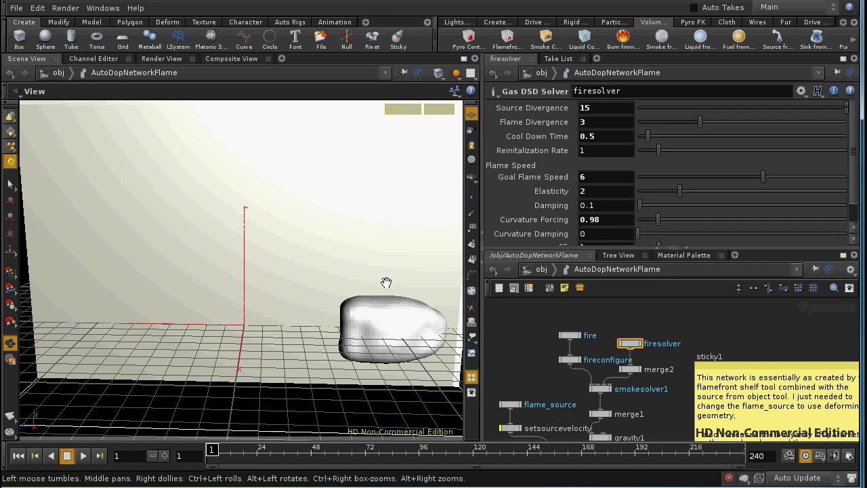
middle_drag(673, 418, 668, 360)
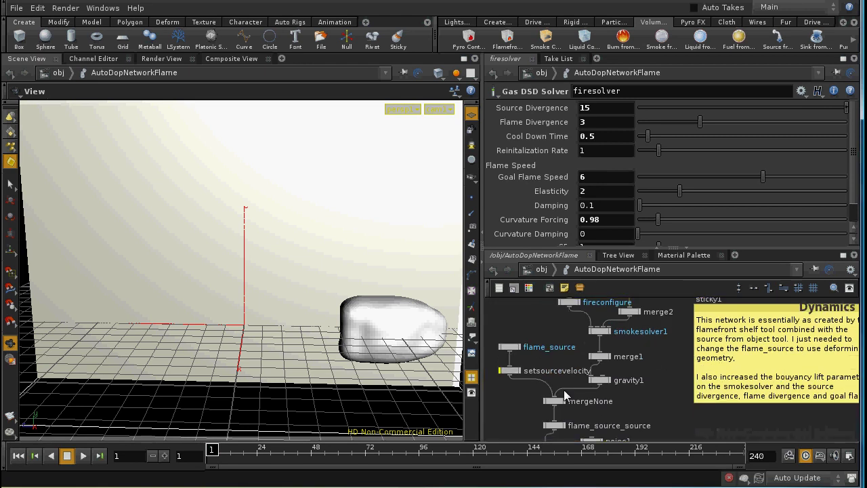
middle_drag(634, 413, 647, 345)
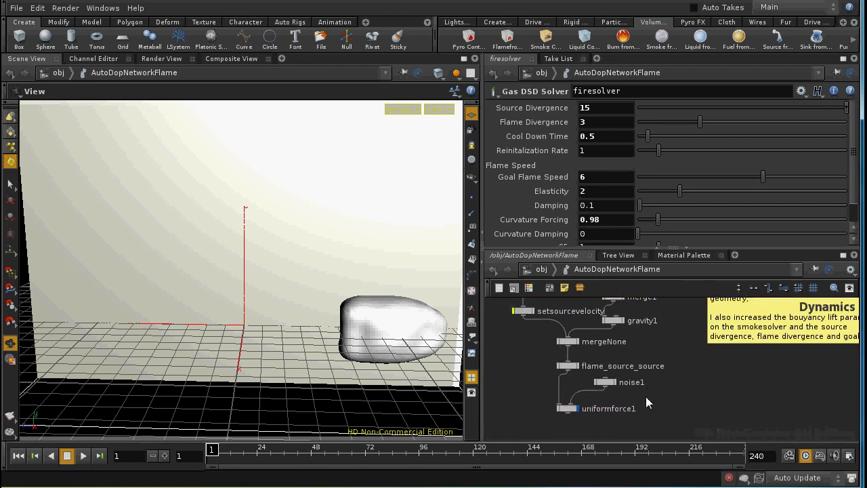
middle_drag(648, 401, 707, 402)
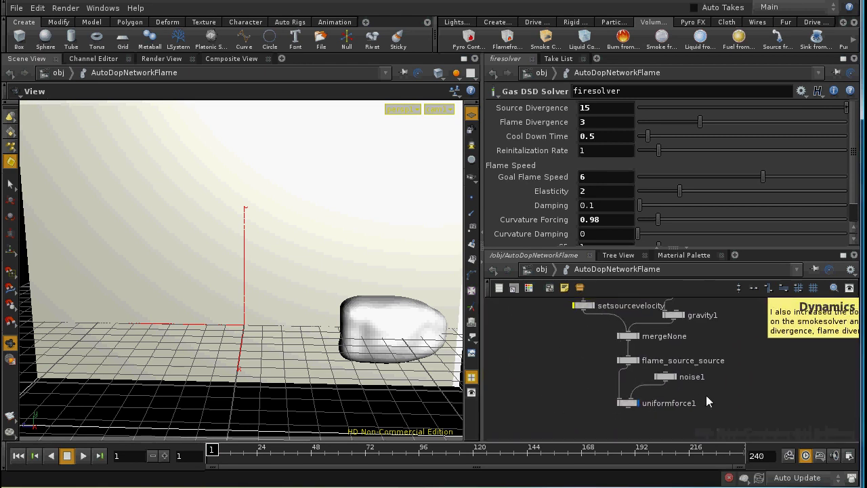
click(629, 406)
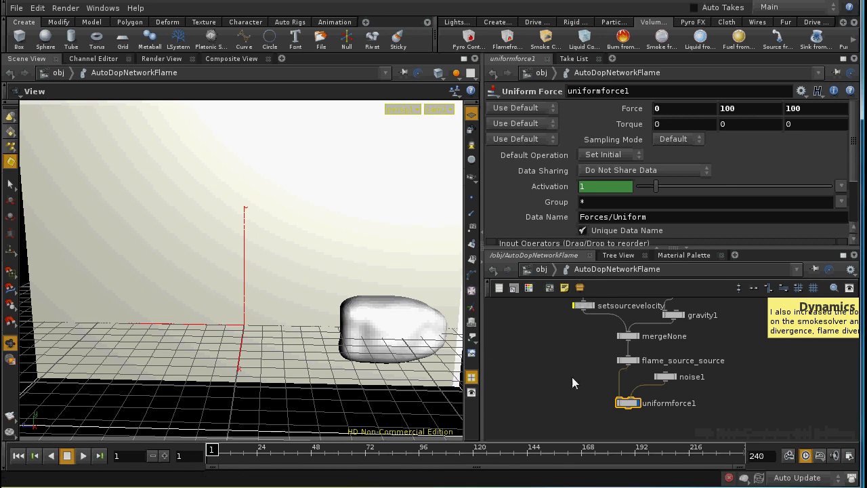
click(666, 377)
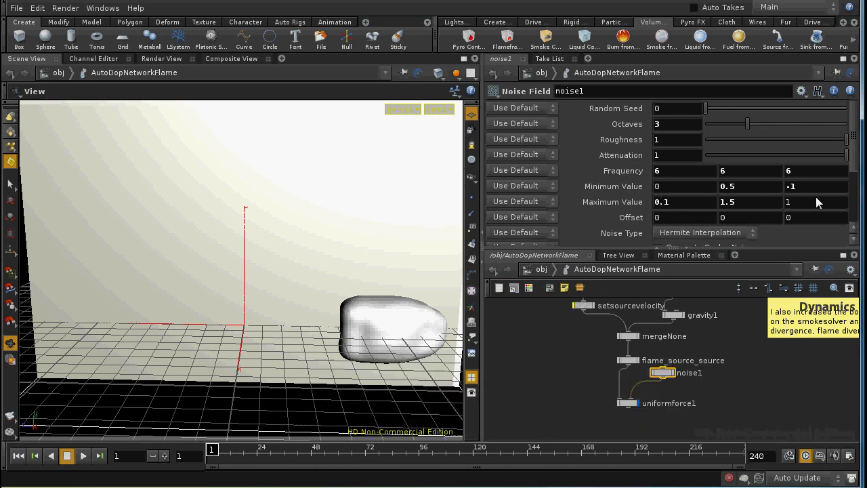
middle_drag(658, 422, 666, 421)
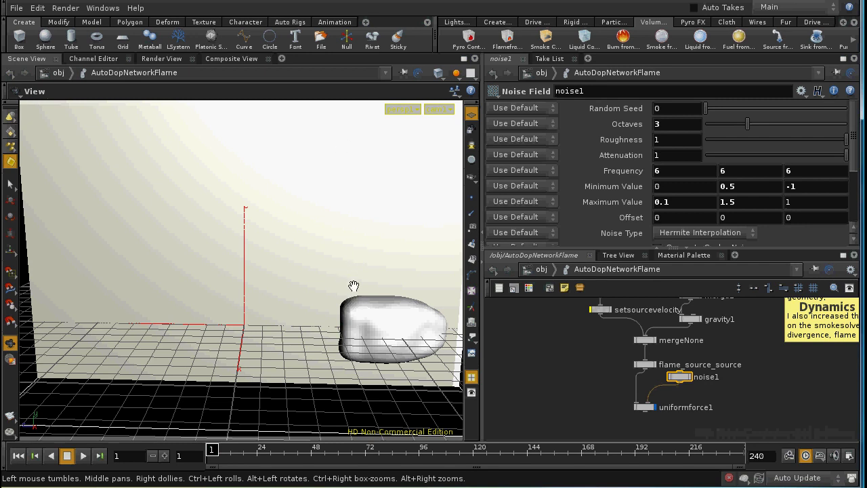
Open the shop network and review the bluecone, dsdflame and clay materials, including clay's base color map
click(542, 269)
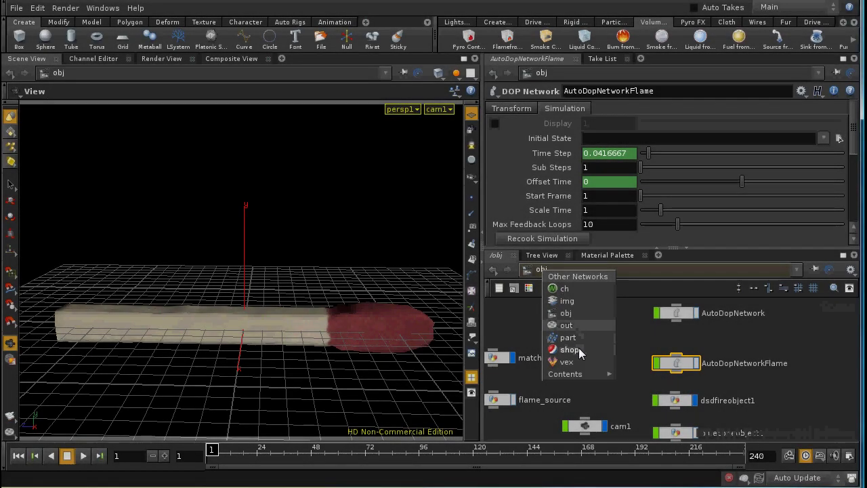
click(569, 349)
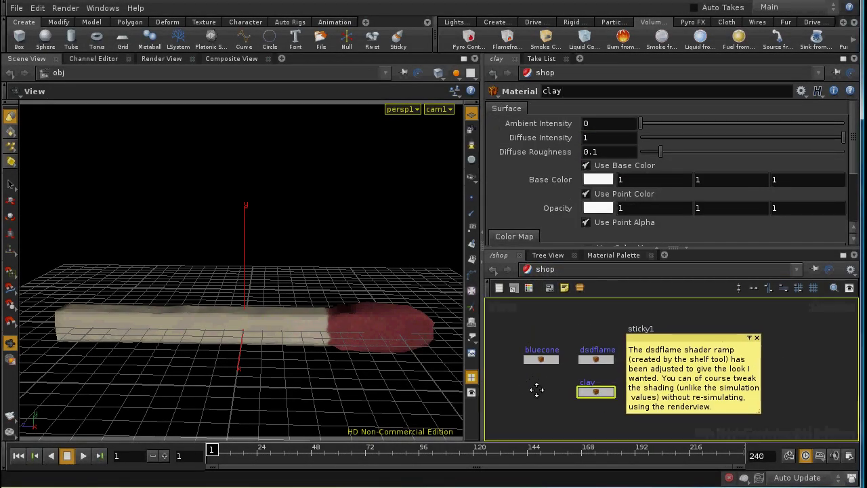
click(540, 361)
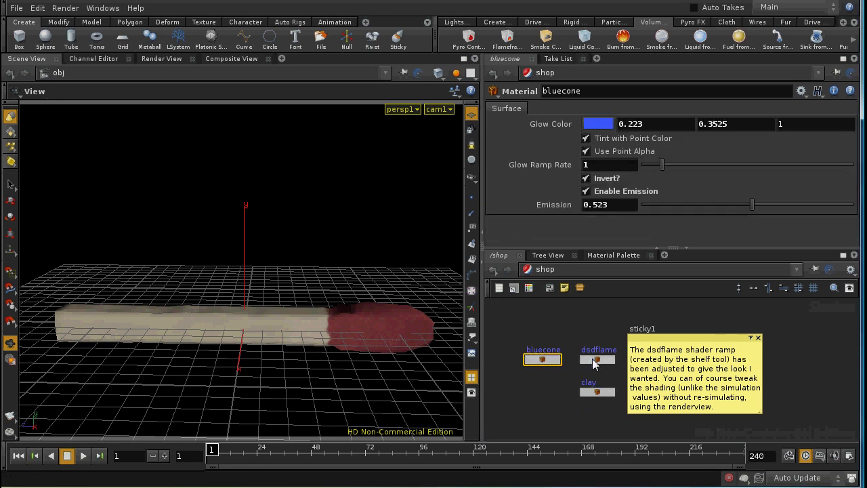
click(597, 359)
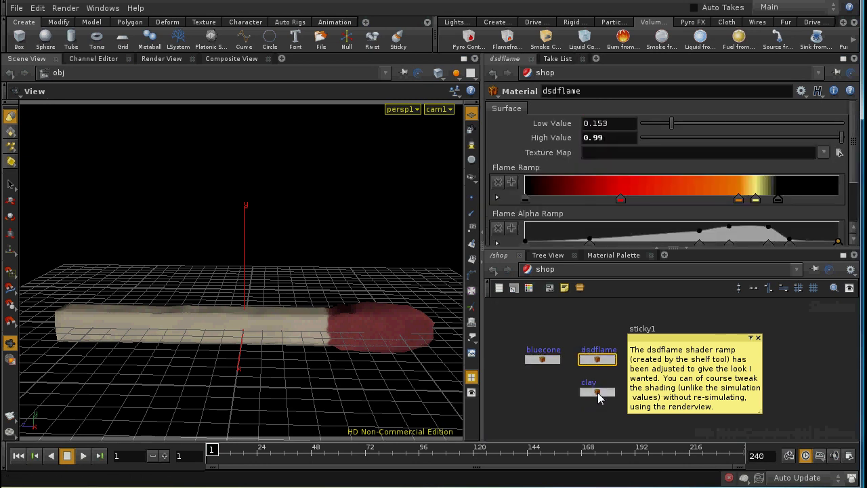
click(598, 393)
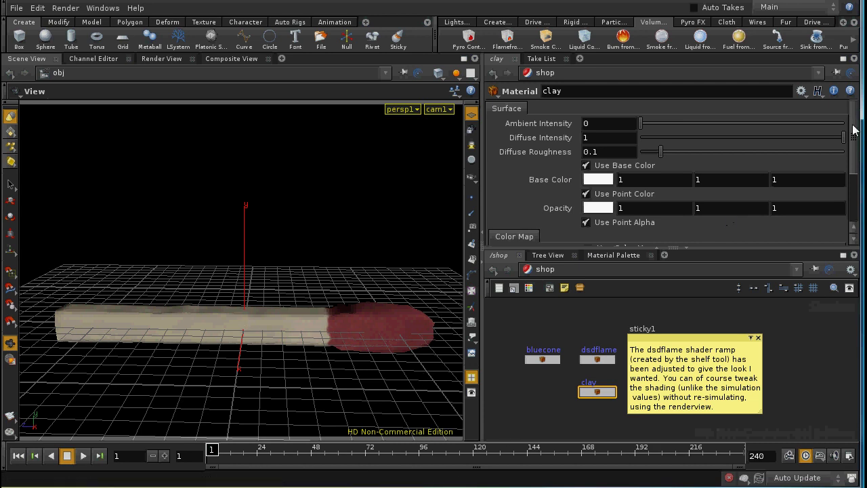
scroll(854, 132, down, 3)
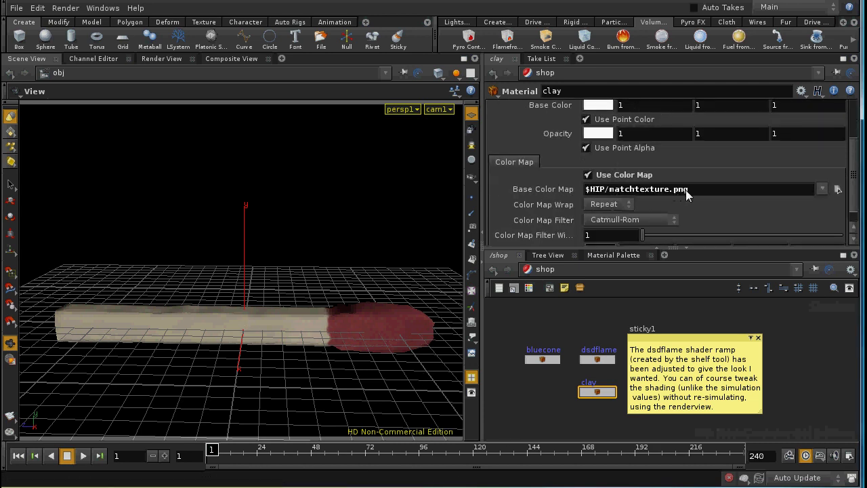
Compare bluecone with dsdflame, examine dsdflame's flame ramps, density and emission settings, and briefly view the render view before returning to the scene
click(541, 359)
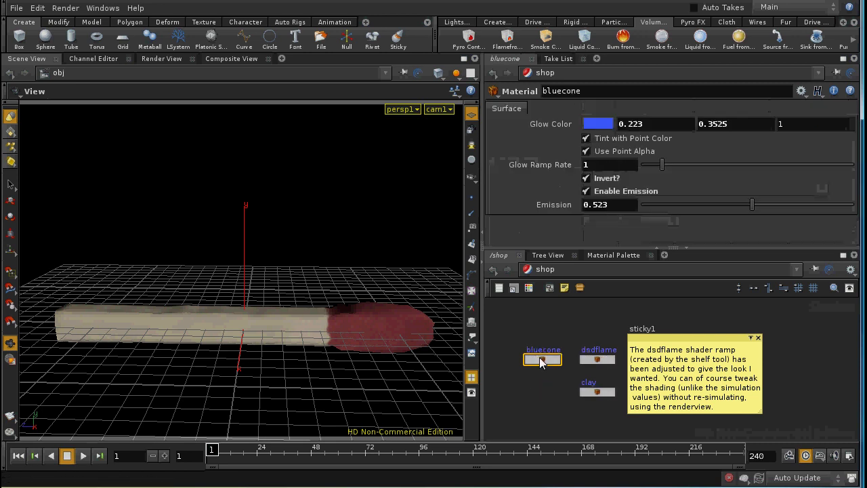
click(592, 359)
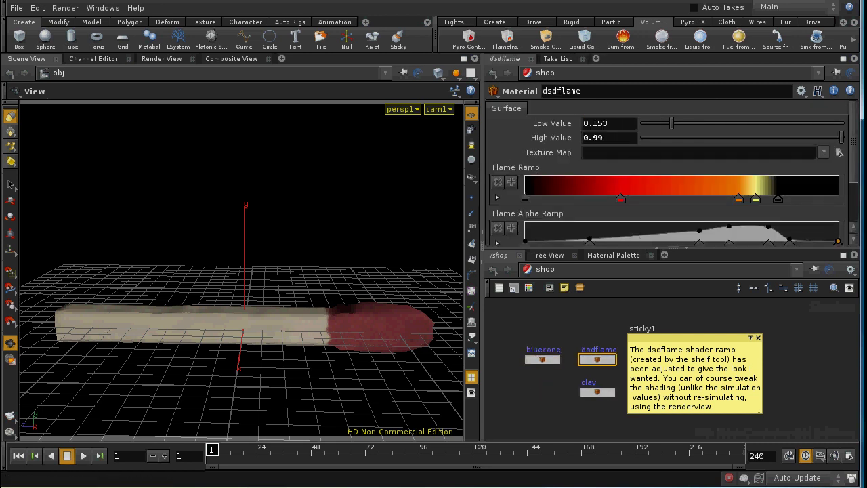
scroll(853, 142, down, 3)
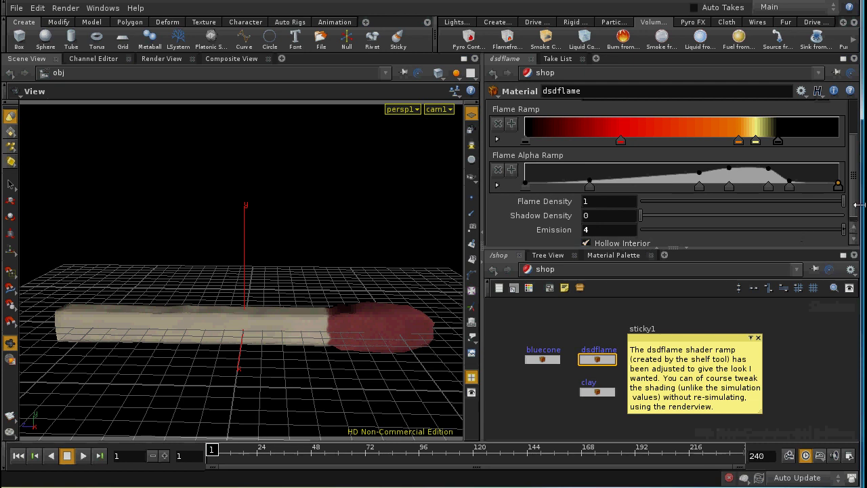
drag(857, 205, 853, 205)
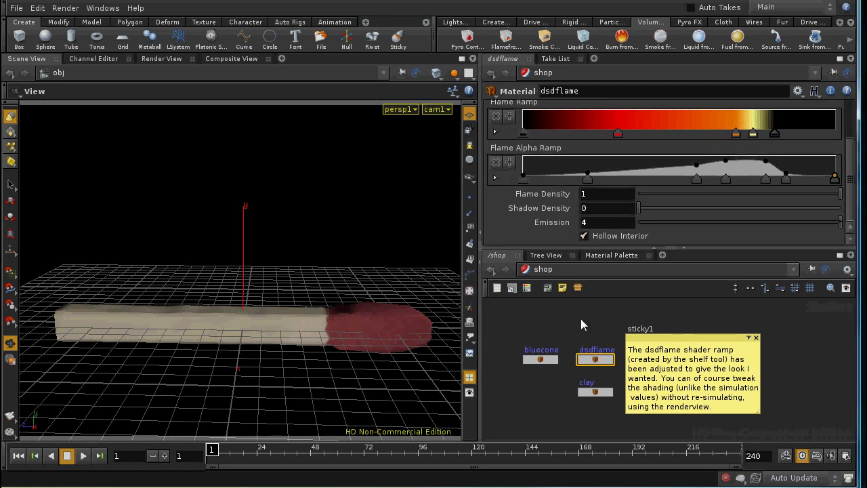
middle_drag(580, 326, 612, 323)
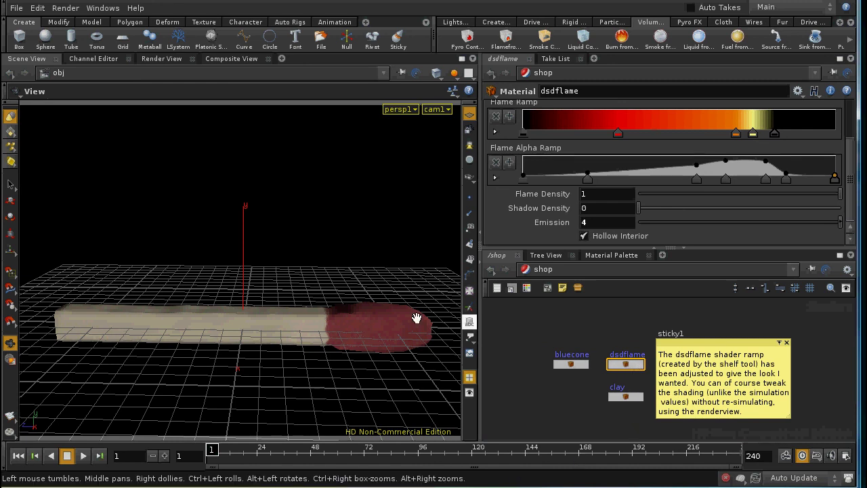
click(167, 59)
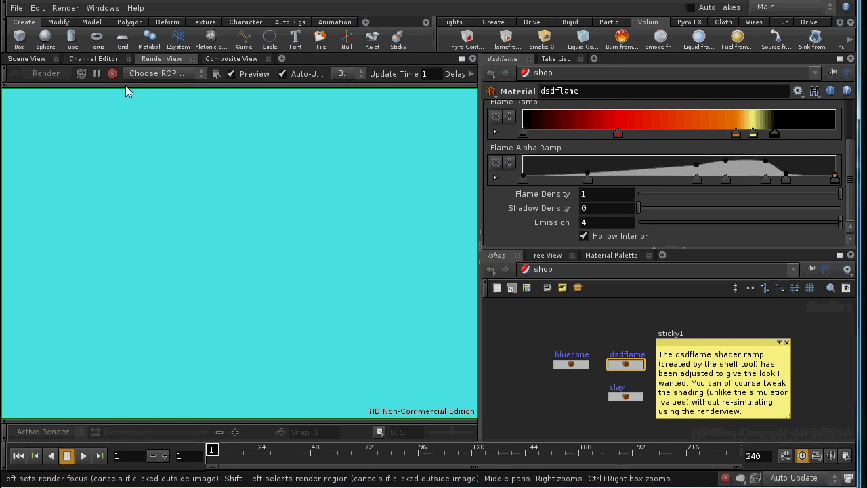
click(38, 60)
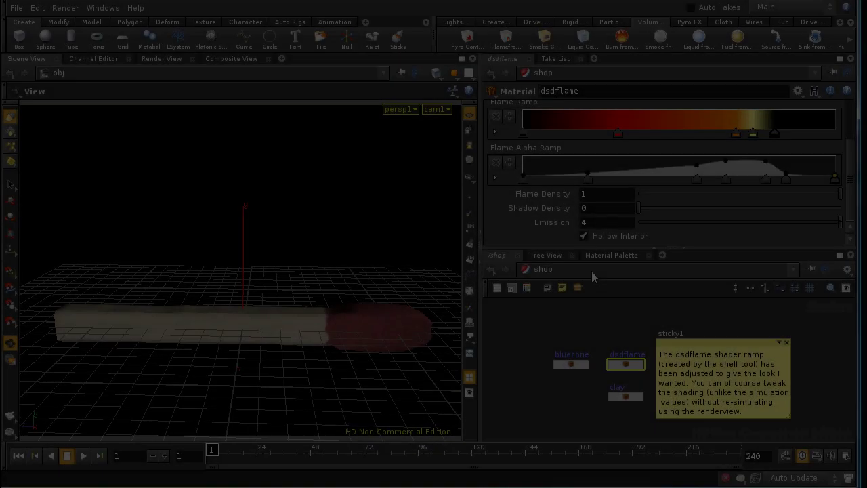
Open the out network and inspect the frame ranges of mantrarange and mantra1 and the output file settings of cache_flame_object
click(591, 272)
click(610, 330)
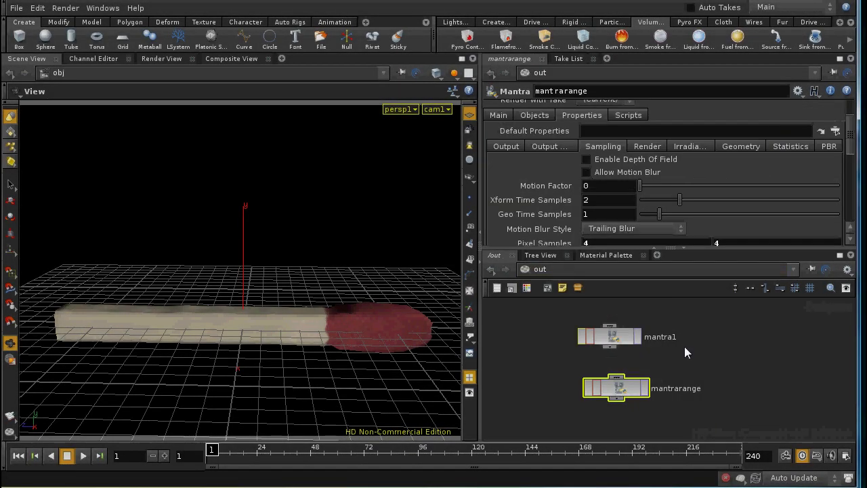
key(h)
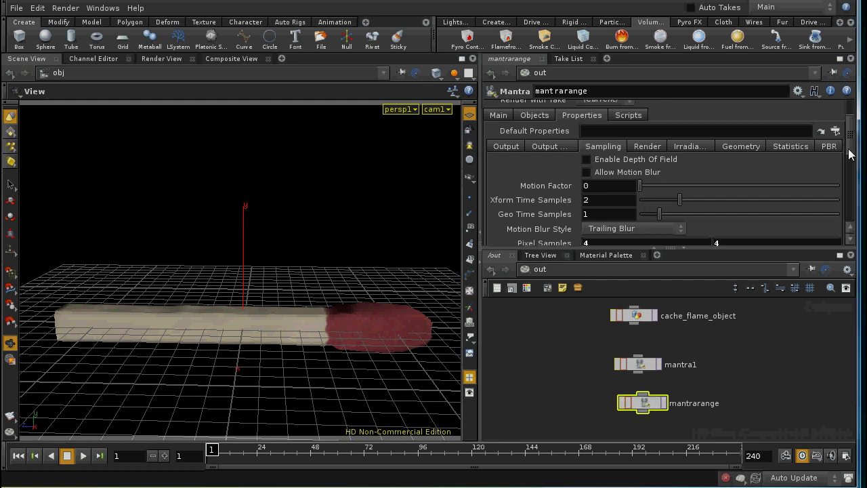
drag(851, 154, 855, 128)
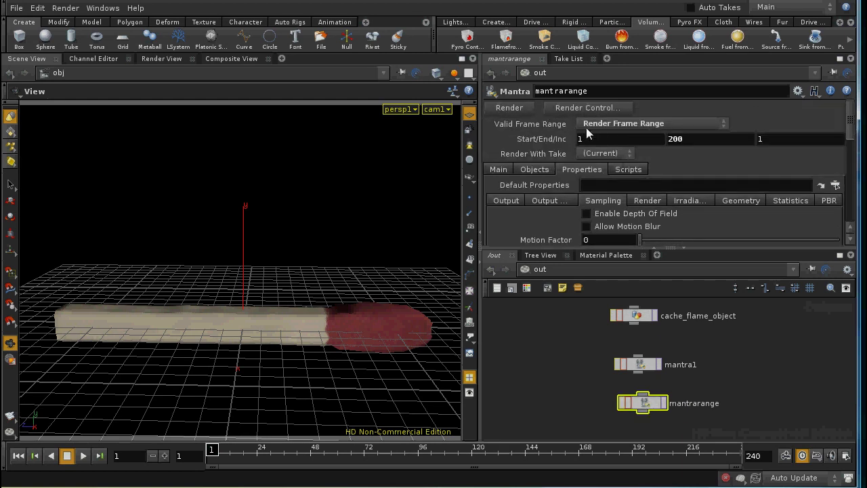
click(649, 363)
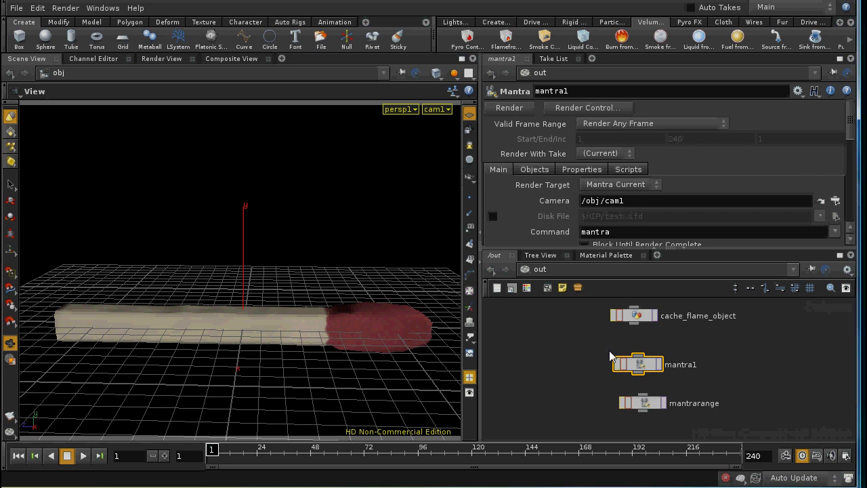
mouse_move(720, 367)
middle_down()
mouse_move(716, 393)
mouse_move(718, 364)
middle_up()
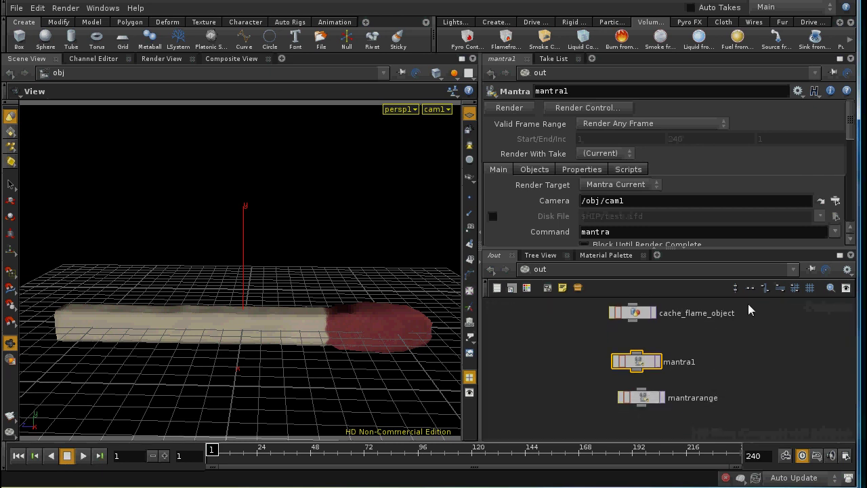
click(635, 316)
middle_drag(695, 345, 700, 374)
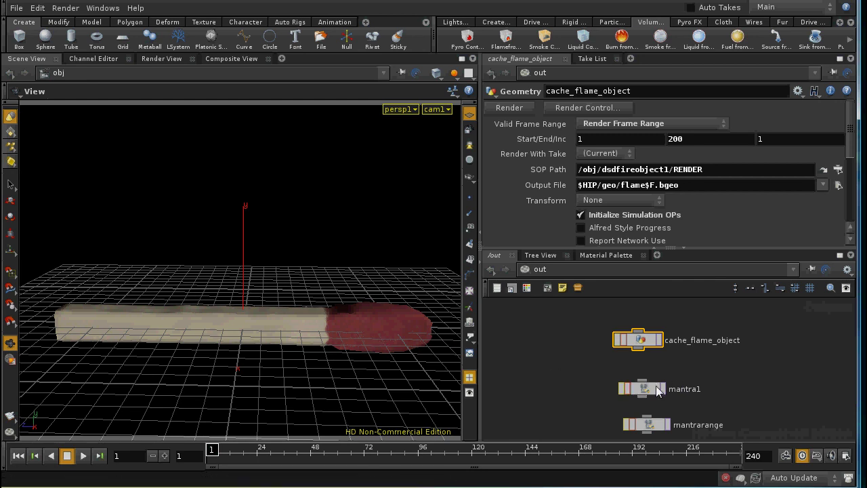
Return to the obj network, open dsdfireobject1 and examine its node chain down to the RENDER null
click(564, 273)
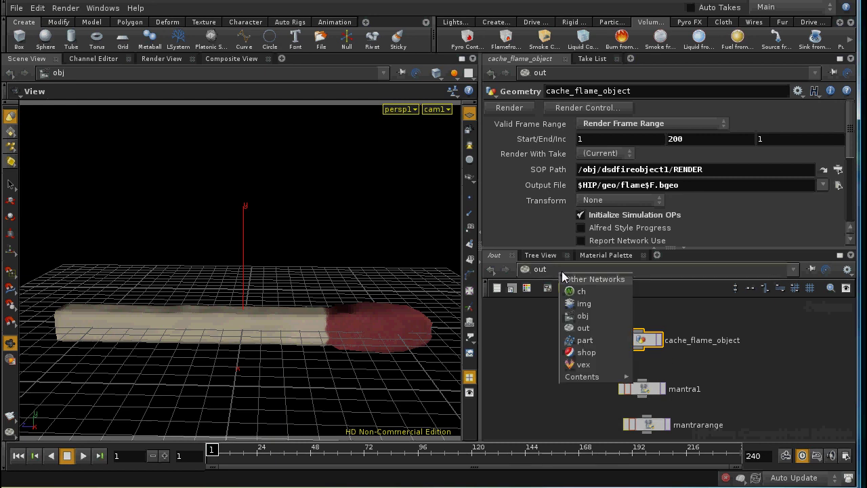
click(582, 315)
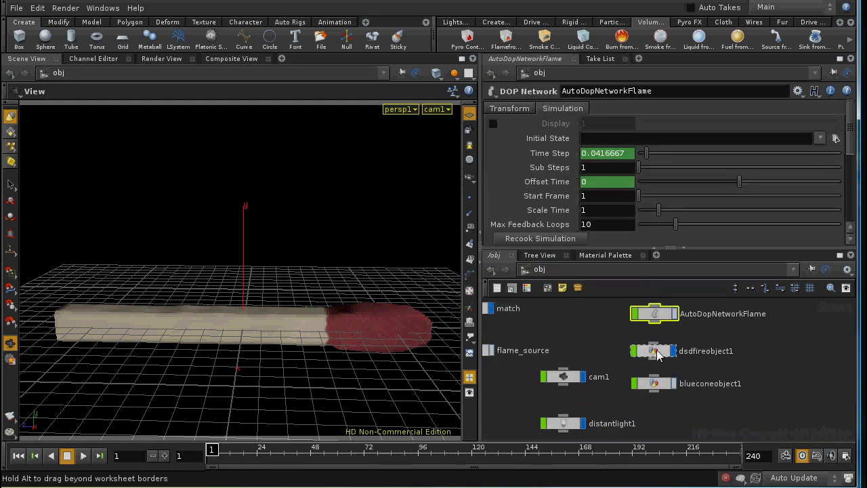
double_click(667, 353)
middle_drag(581, 350, 577, 383)
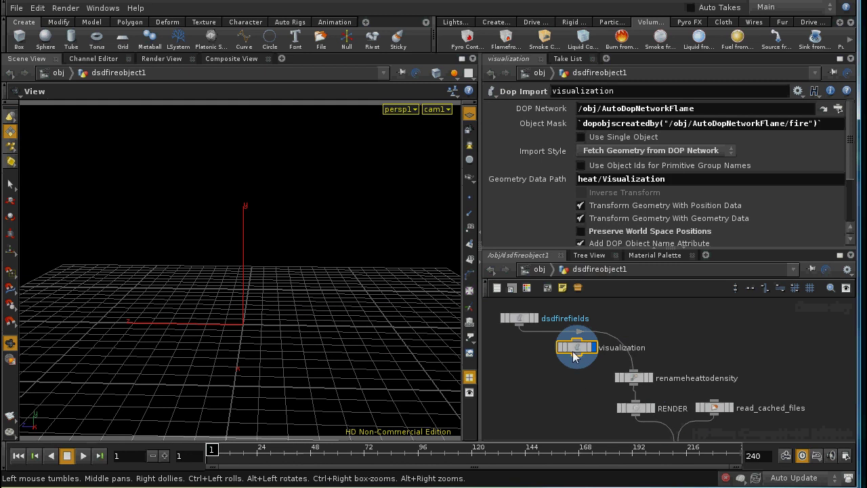
middle_drag(640, 407, 612, 337)
click(612, 338)
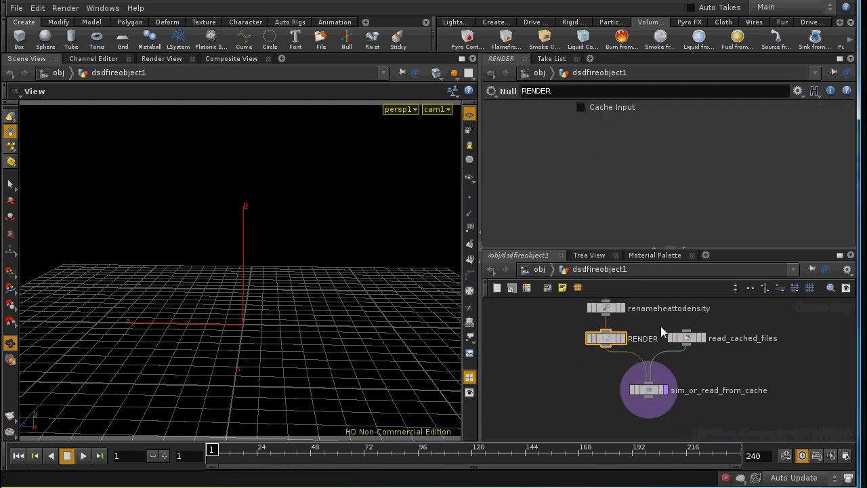
middle_drag(660, 326, 680, 401)
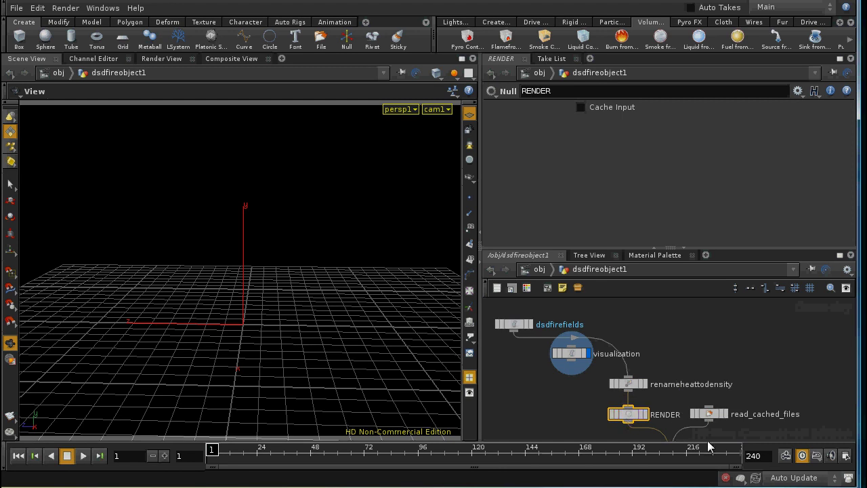
middle_drag(709, 429, 678, 360)
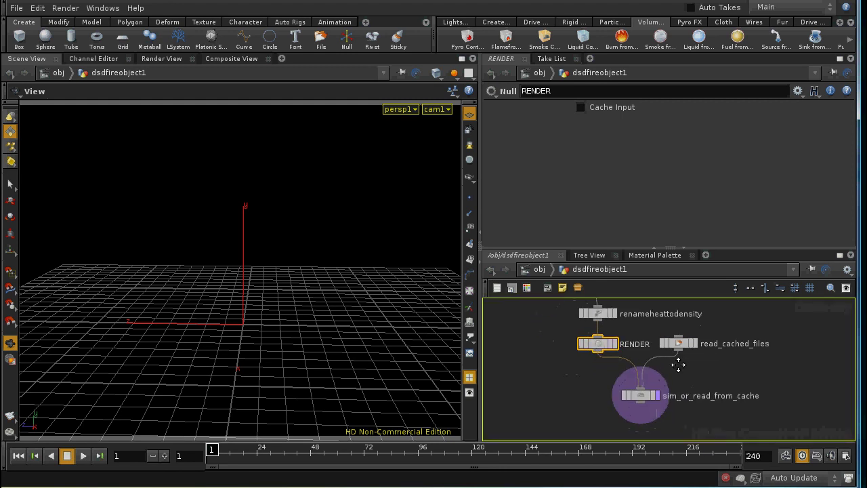
Inspect the selected input of the sim_or_read_from_cache switch and the geometry file path of read_cached_files
click(641, 396)
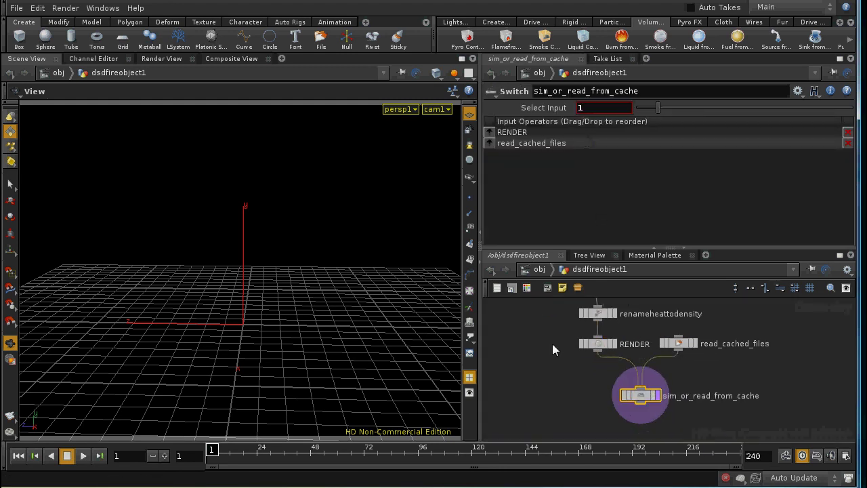
mouse_move(552, 344)
middle_down()
mouse_move(592, 355)
mouse_move(622, 401)
mouse_move(559, 335)
middle_up()
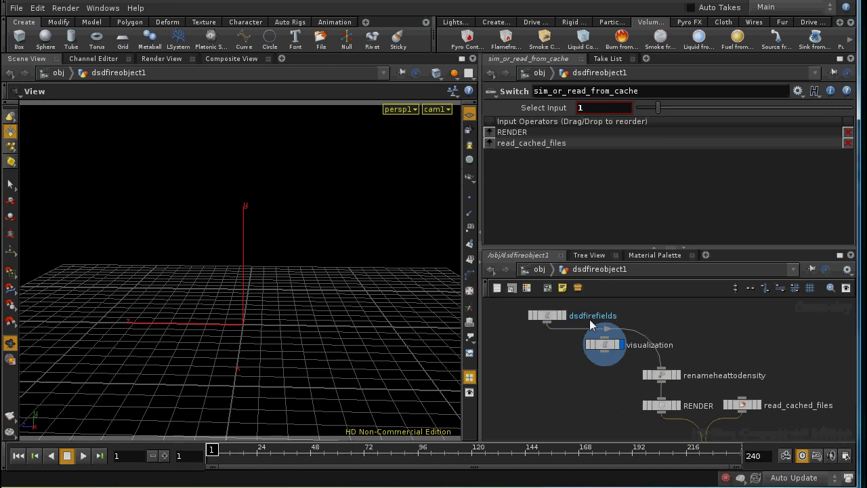
middle_drag(619, 386, 567, 334)
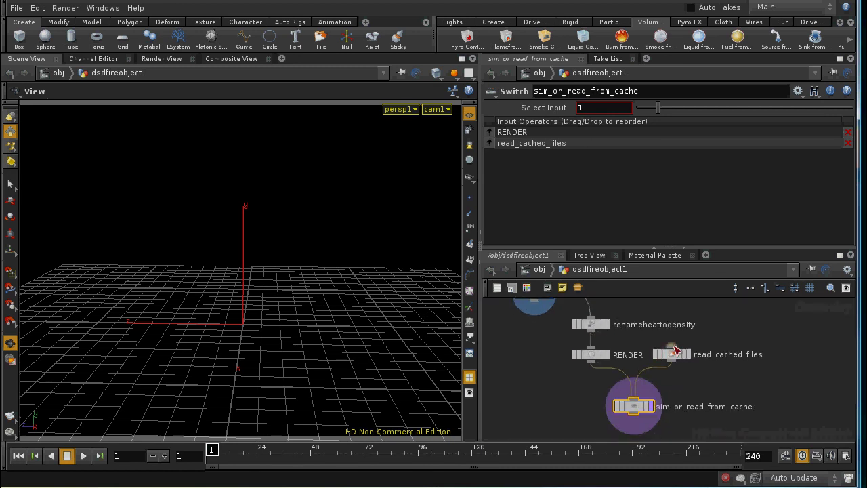
click(674, 351)
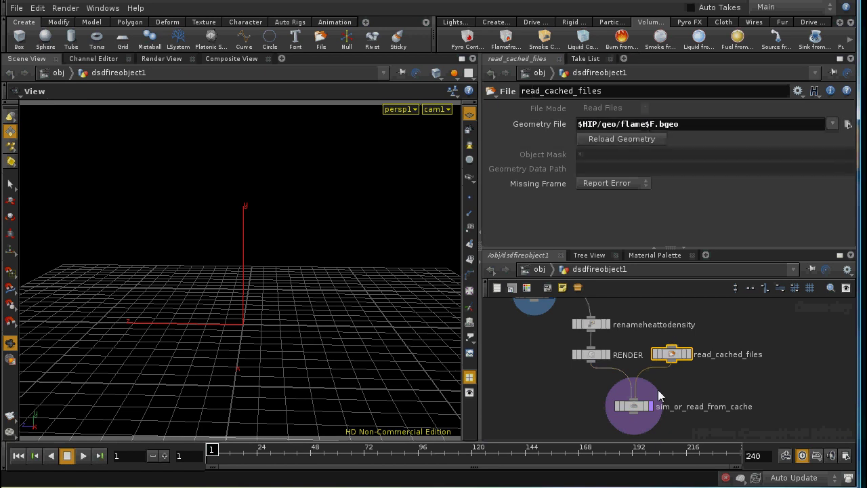
click(643, 409)
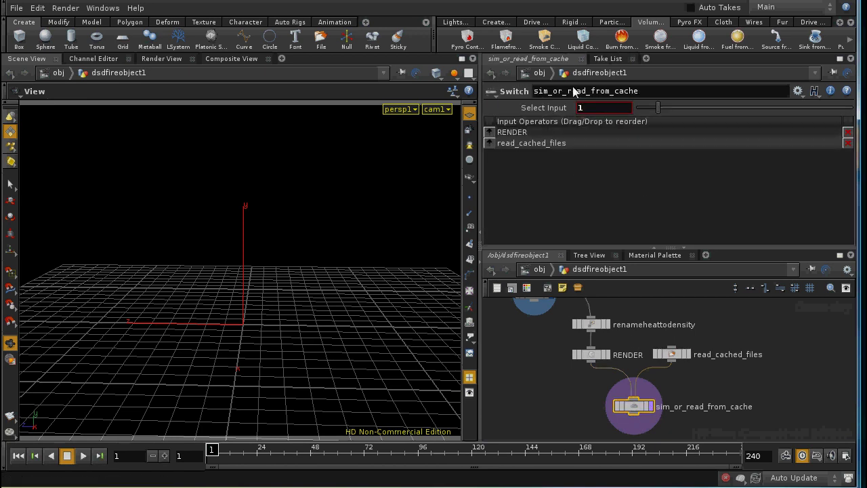